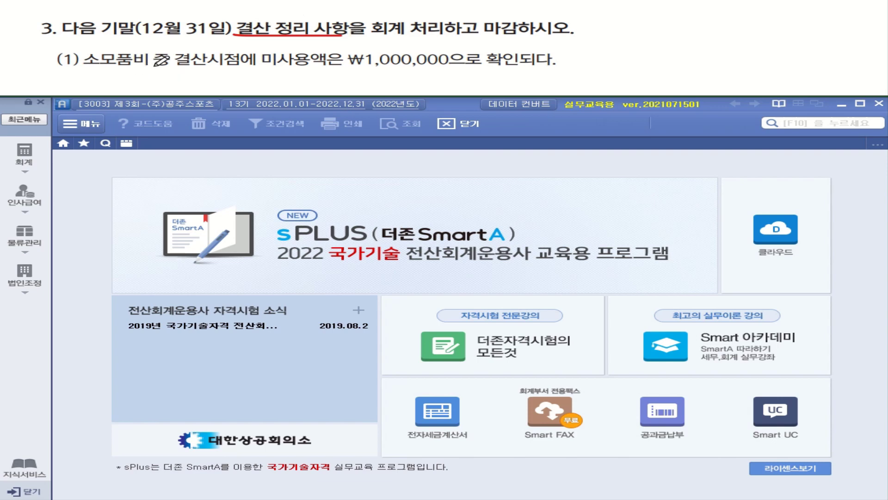
pyautogui.moveTo(93, 65); pyautogui.dragTo(147, 69)
pyautogui.moveTo(271, 69); pyautogui.dragTo(320, 70)
pyautogui.moveTo(381, 70); pyautogui.dragTo(525, 71)
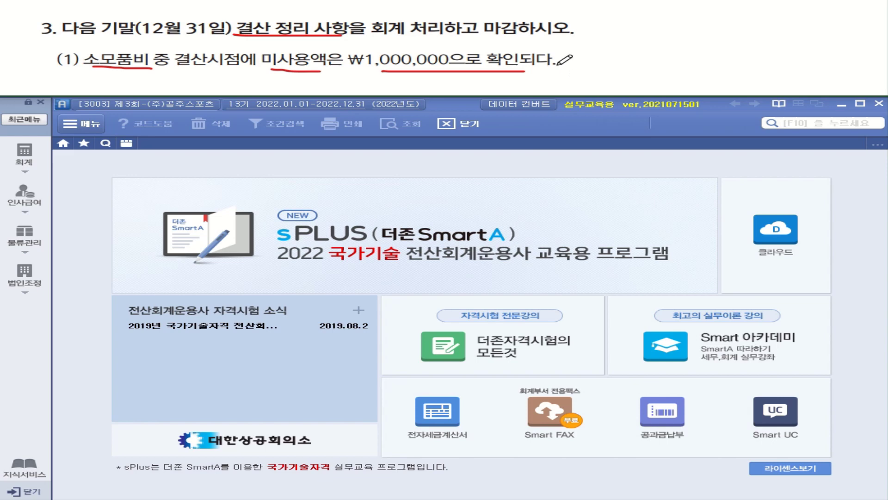
# Open general voucher entry (일반전표입력) in the accounting module and set the voucher date to December 31
pyautogui.click(25, 155)
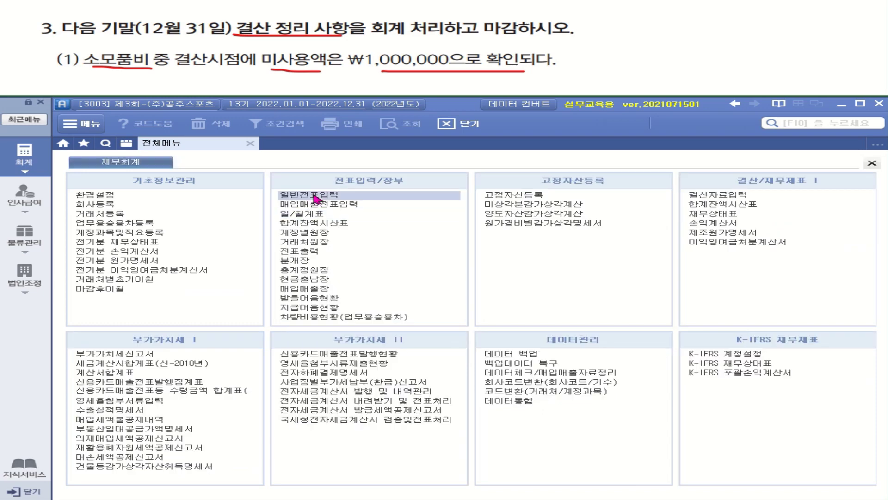
pyautogui.click(314, 196)
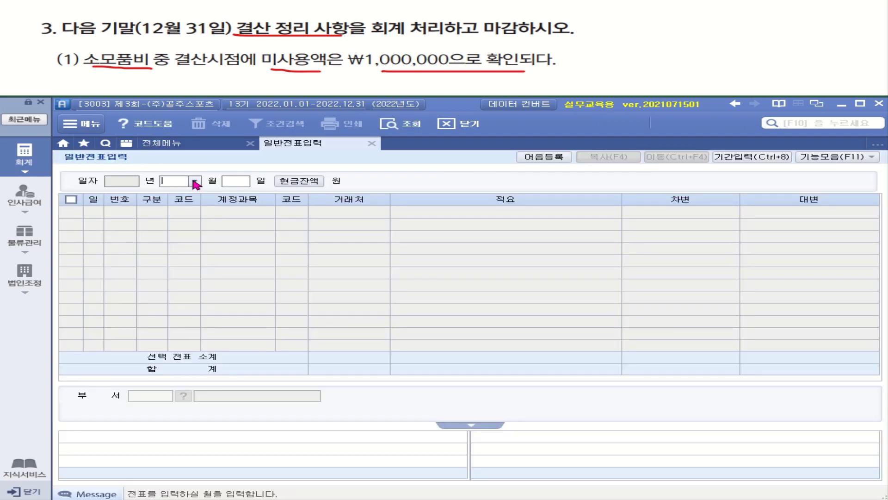
pyautogui.click(195, 181)
pyautogui.click(179, 283)
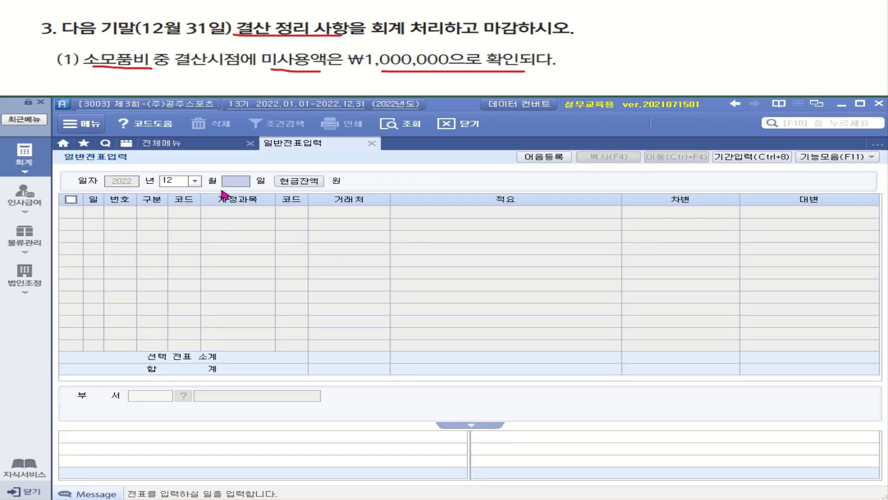
pyautogui.write('31')
pyautogui.press('Return')
# Enter a debit (차변) line for account 172 소모품 with an amount of 1,000,000 and no trading partner or description
pyautogui.write('3')
pyautogui.press('Return')
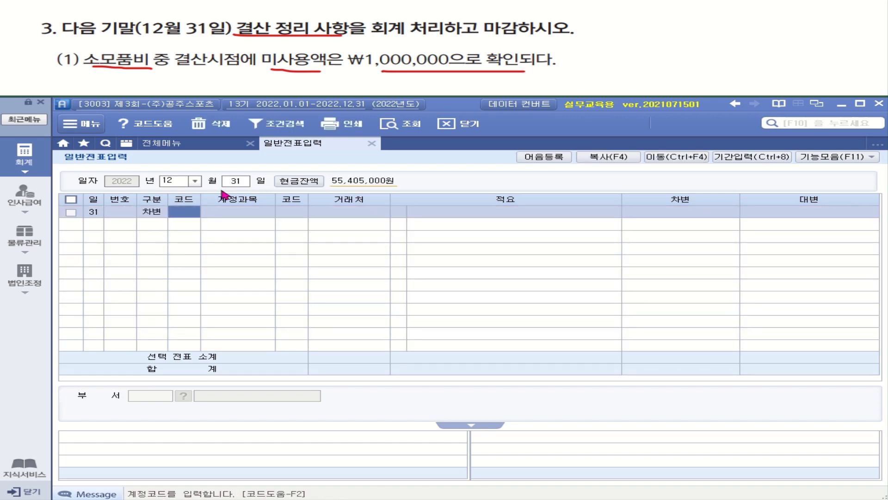
pyautogui.write('소')
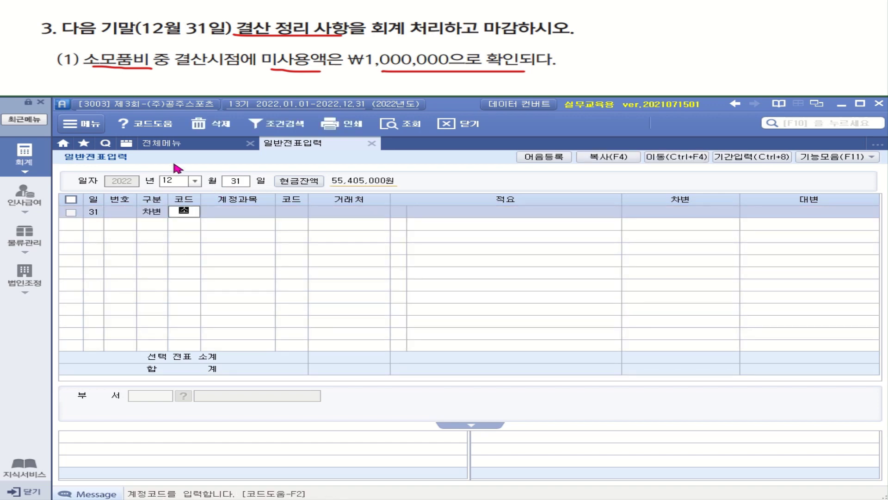
pyautogui.write('모품')
pyautogui.press('BackSpace')
pyautogui.write('소모')
pyautogui.press('Return')
pyautogui.doubleClick(393, 252)
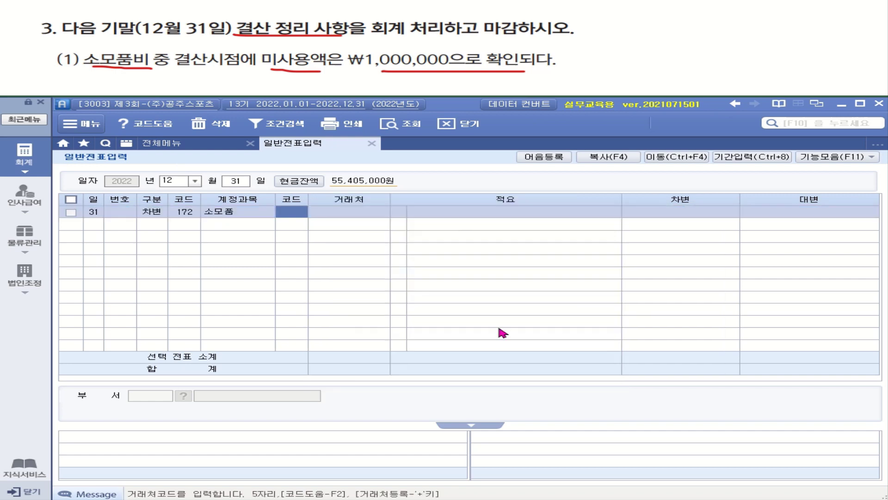
pyautogui.press('Return')
pyautogui.press('Return')
pyautogui.press('Return')
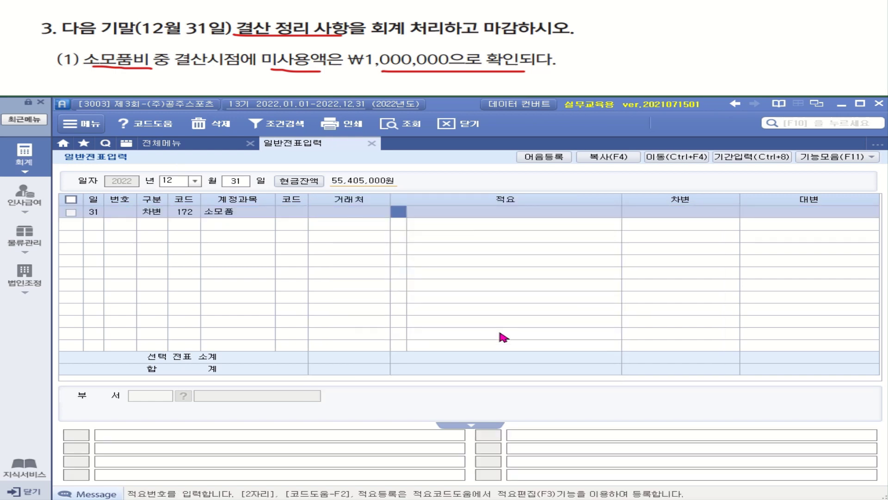
pyautogui.write('1000000')
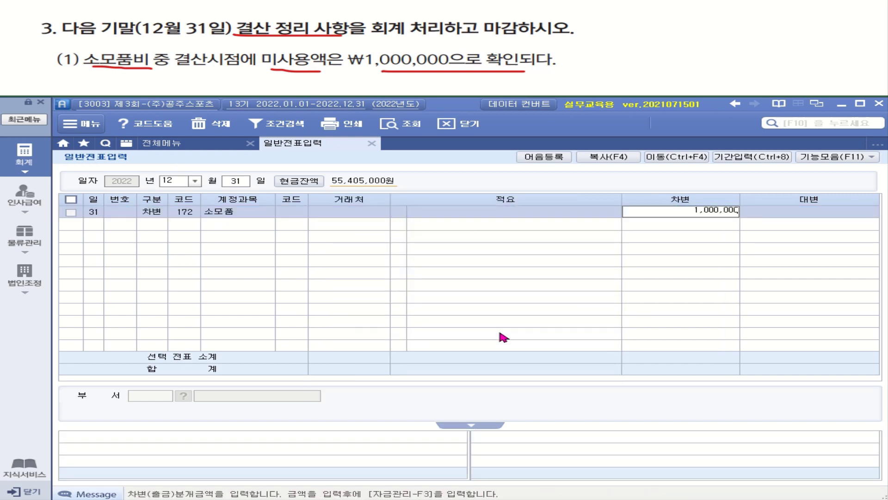
pyautogui.press('Return')
# Add the matching credit (대변) line for account 830 소모품비 with an amount of 1,000,000
pyautogui.write('4')
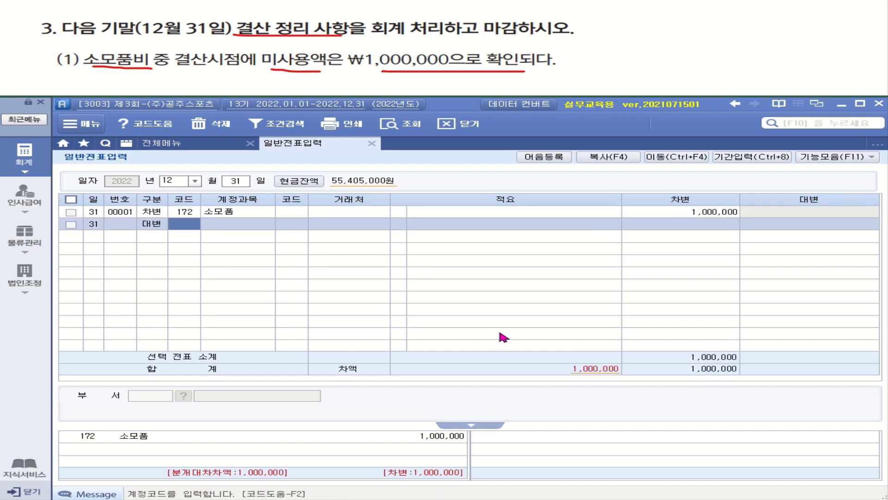
pyautogui.write('소모')
pyautogui.press('Return')
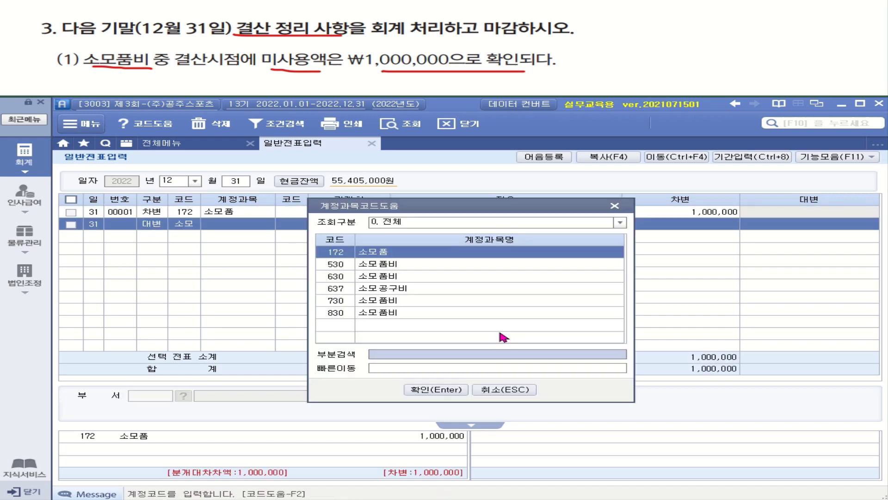
pyautogui.click(404, 314)
pyautogui.doubleClick(404, 314)
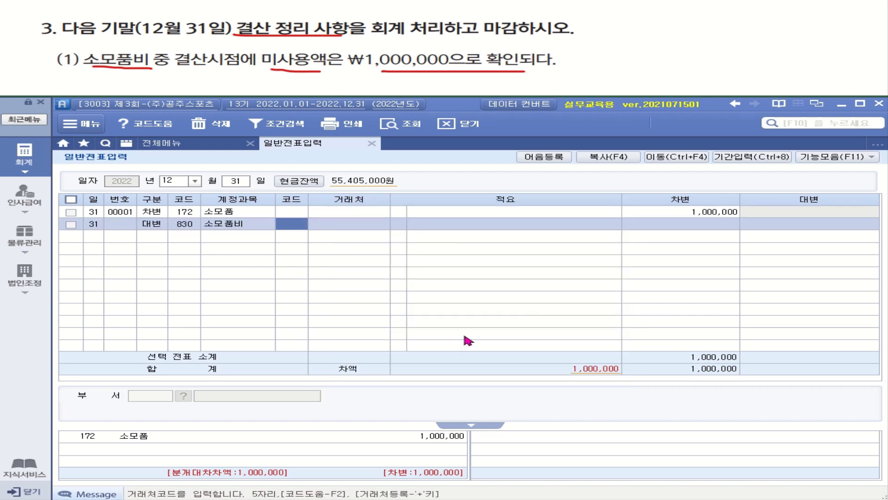
pyautogui.click(829, 224)
pyautogui.write('1000000')
pyautogui.press('Return')
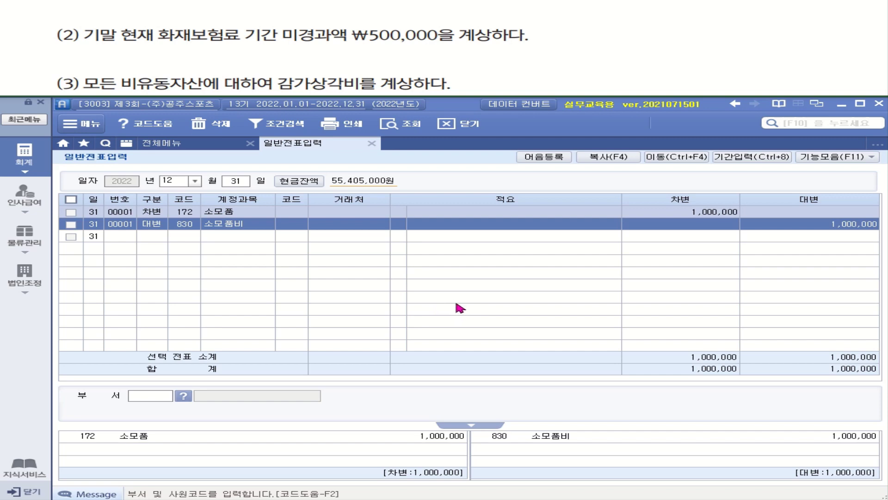
pyautogui.moveTo(351, 42); pyautogui.dragTo(529, 41)
pyautogui.moveTo(230, 48)
pyautogui.mouseDown()
pyautogui.moveTo(160, 40)
pyautogui.moveTo(215, 15)
pyautogui.moveTo(240, 44)
pyautogui.mouseUp()
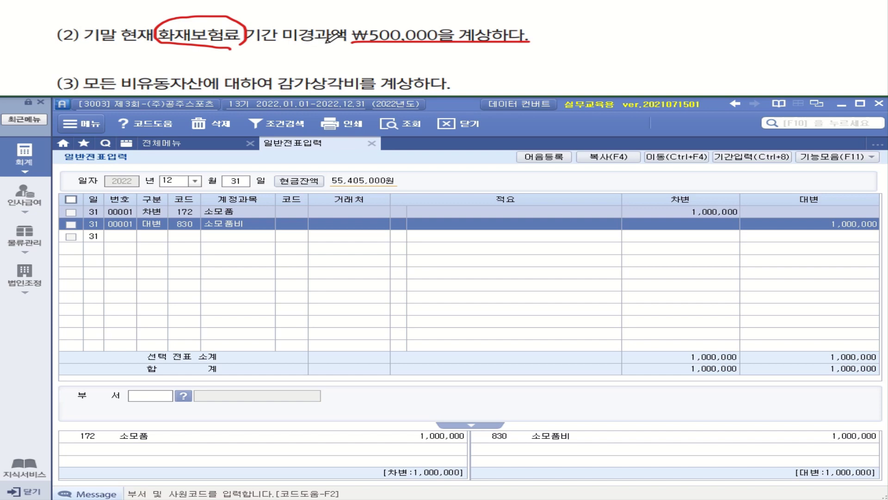
# Start a second voucher with a debit (차변) line for account 133 선급비용 and an amount of 500,000
pyautogui.click(153, 236)
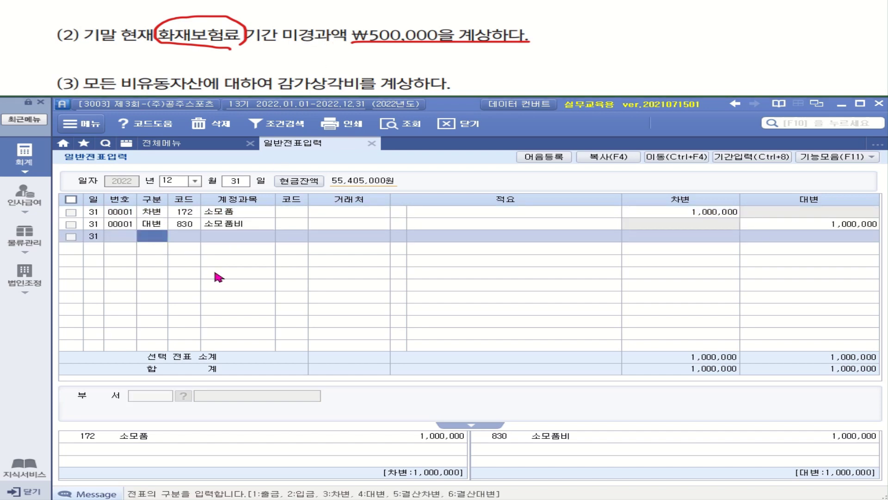
pyautogui.write('3')
pyautogui.press('Return')
pyautogui.write('ㅅ')
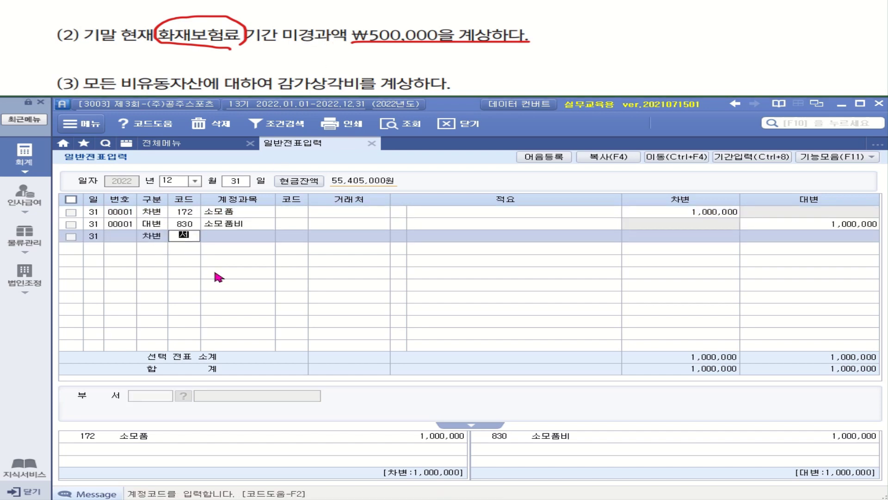
pyautogui.write('ㅓㄴㄱㅡㅂ')
pyautogui.press('Return')
pyautogui.press('Down')
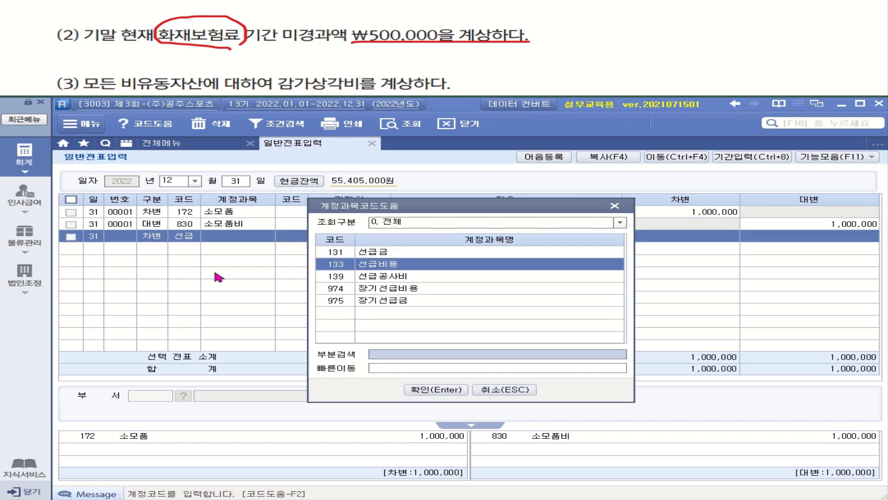
pyautogui.press('Return')
pyautogui.press('Return')
pyautogui.press('Return')
pyautogui.press('Return')
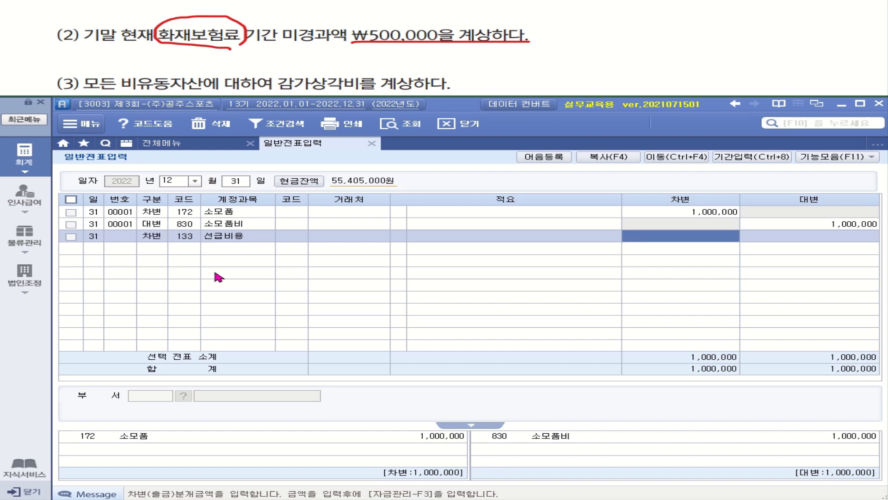
pyautogui.write('500000')
pyautogui.press('Return')
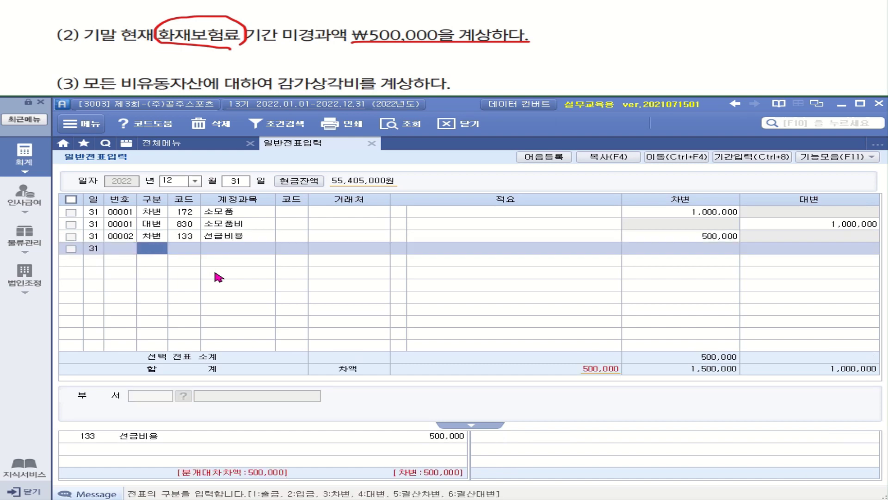
# Complete the prepaid expense voucher with a credit (대변) line for account 821 보험료 of 500,000
pyautogui.write('4')
pyautogui.write('821')
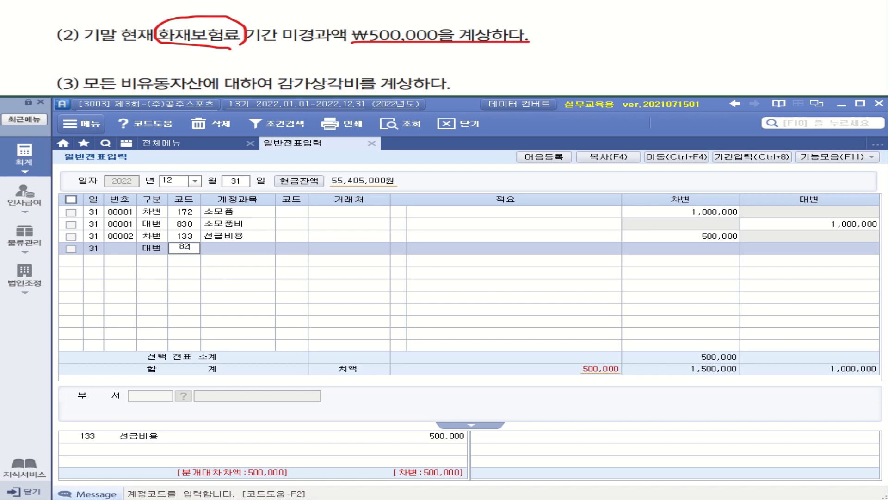
pyautogui.press('Return')
pyautogui.press('Return')
pyautogui.press('Return')
pyautogui.press('Return')
pyautogui.press('Return')
pyautogui.write('500000')
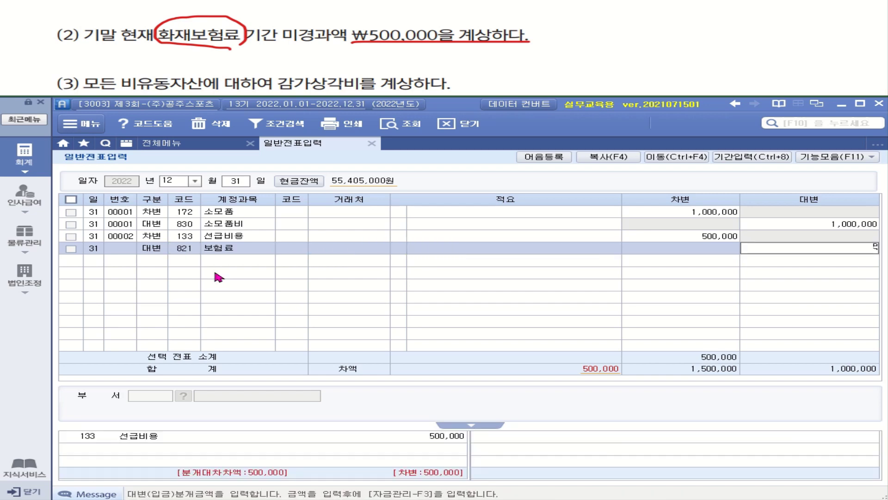
pyautogui.press('Return')
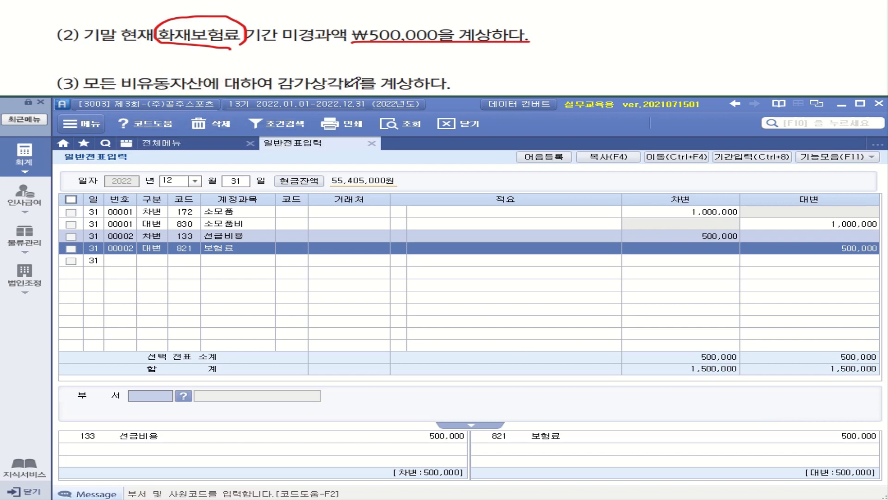
pyautogui.moveTo(324, 95)
pyautogui.mouseDown()
pyautogui.moveTo(315, 64)
pyautogui.moveTo(368, 86)
pyautogui.moveTo(440, 91)
pyautogui.mouseUp()
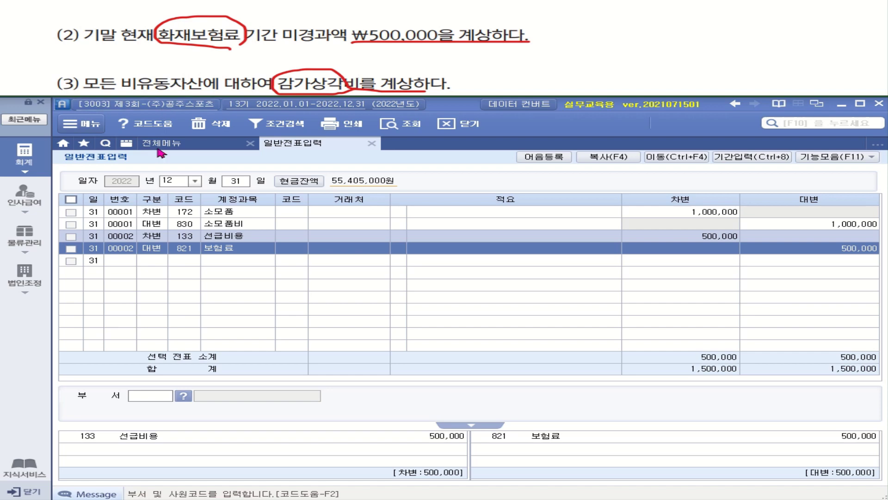
# Open closing data entry (결산자료입력) for months 01 through 12 and accept the cost-of-sales selection without entering a code
pyautogui.click(24, 157)
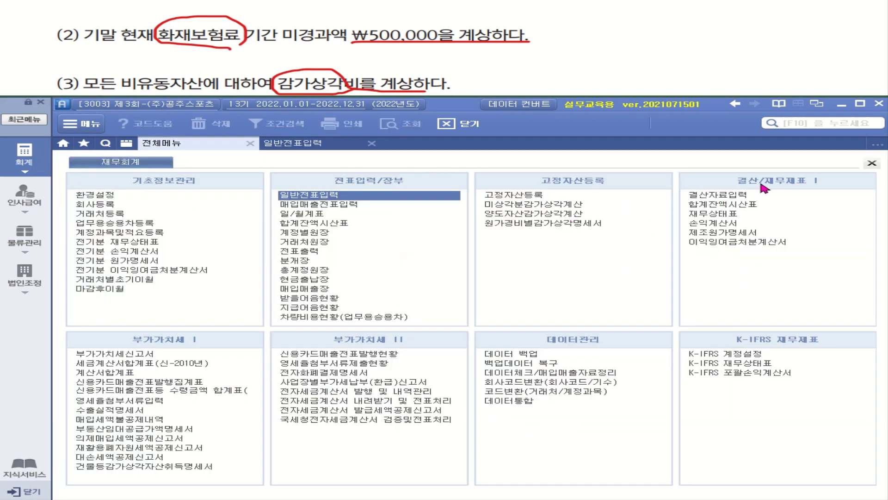
pyautogui.click(733, 199)
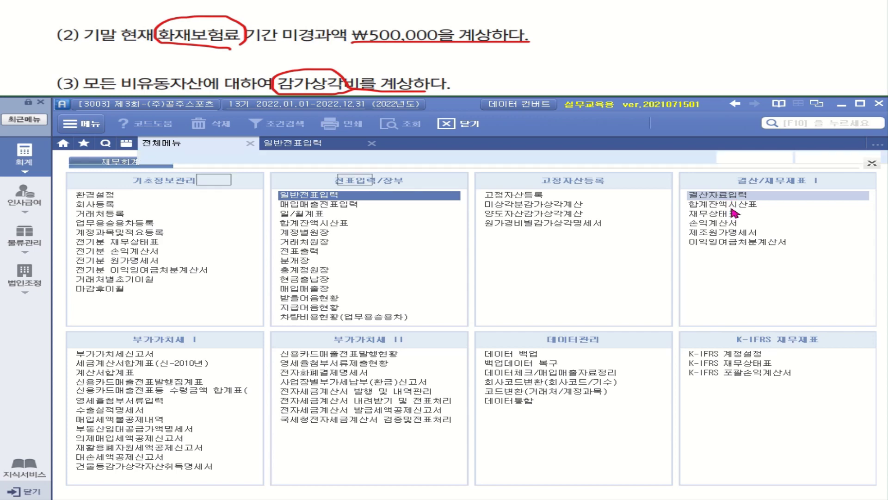
pyautogui.click(225, 179)
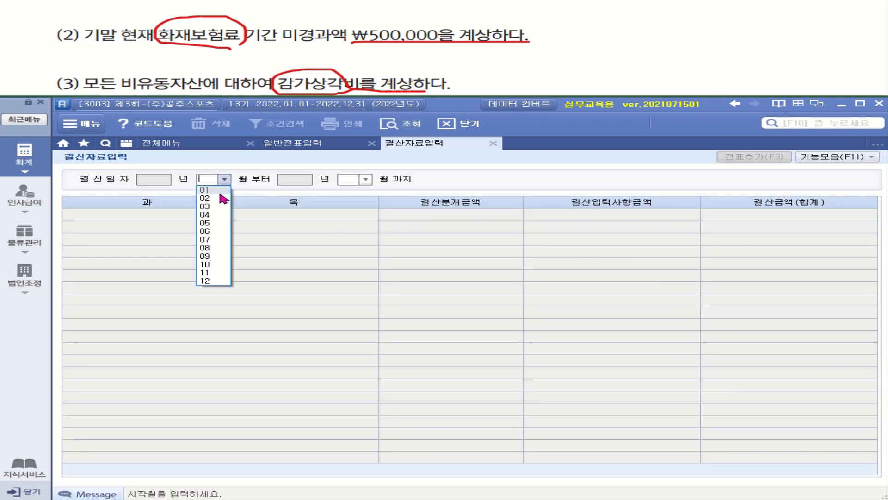
pyautogui.click(220, 189)
pyautogui.click(365, 179)
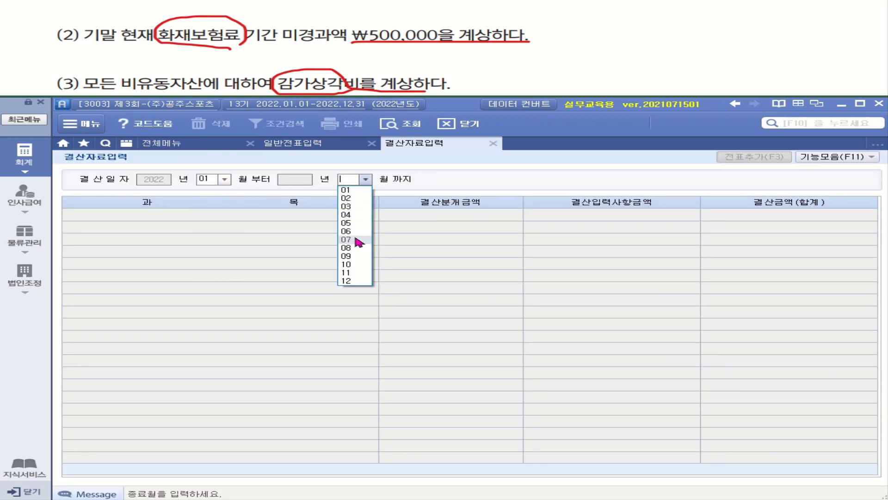
pyautogui.click(348, 286)
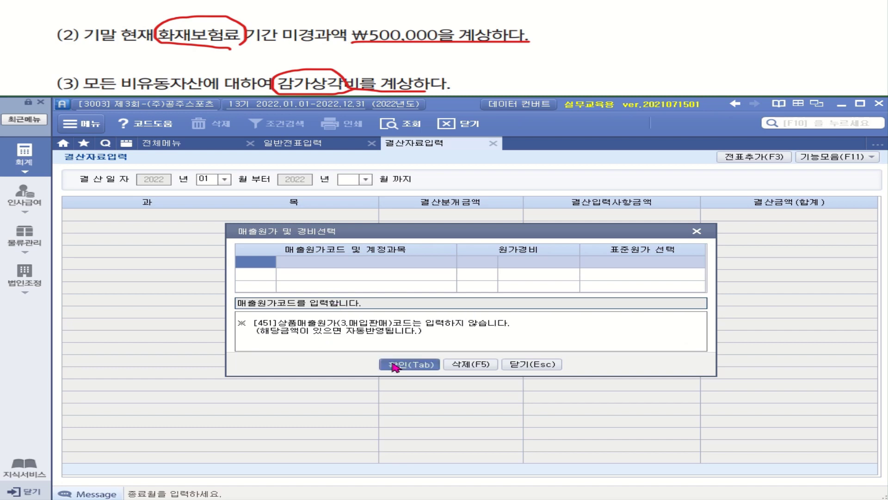
pyautogui.click(406, 364)
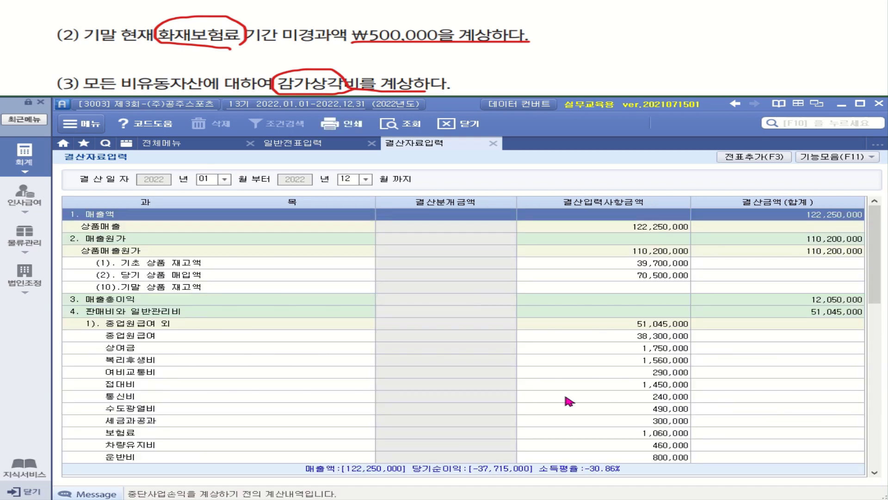
# Query the tangible asset summary (유형자산총괄) in 원가경비별감가상각명세서 and check the current depreciation (당기상각비) of 차량운반구 and 비품
pyautogui.click(169, 146)
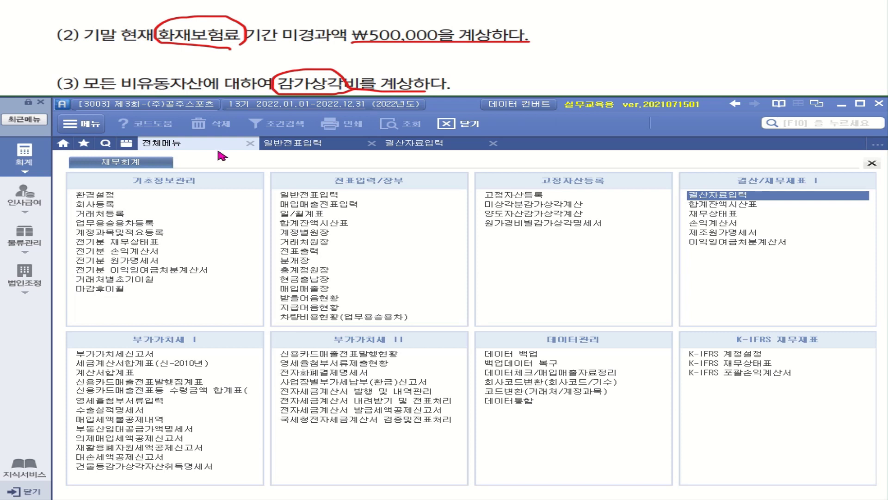
pyautogui.click(581, 227)
pyautogui.click(249, 176)
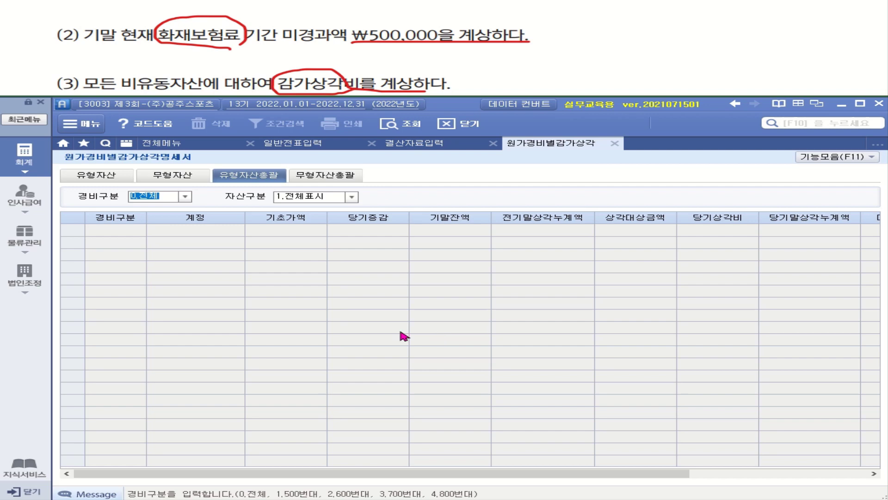
pyautogui.click(410, 125)
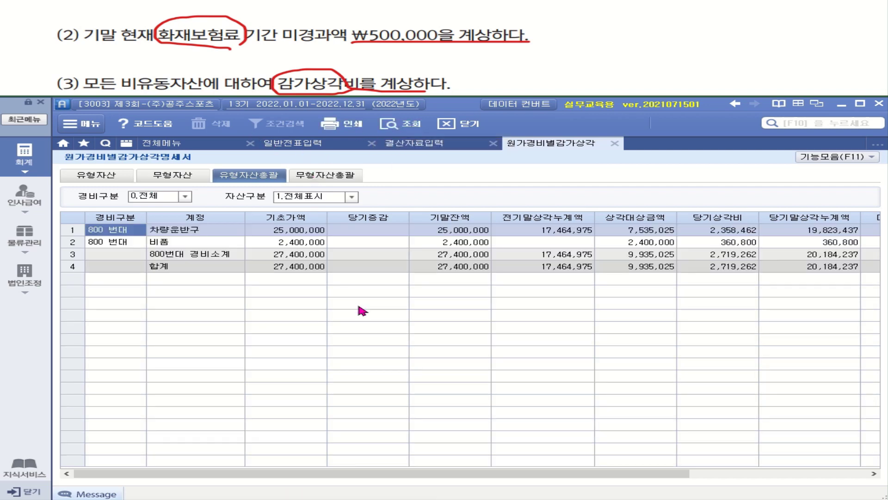
pyautogui.click(190, 236)
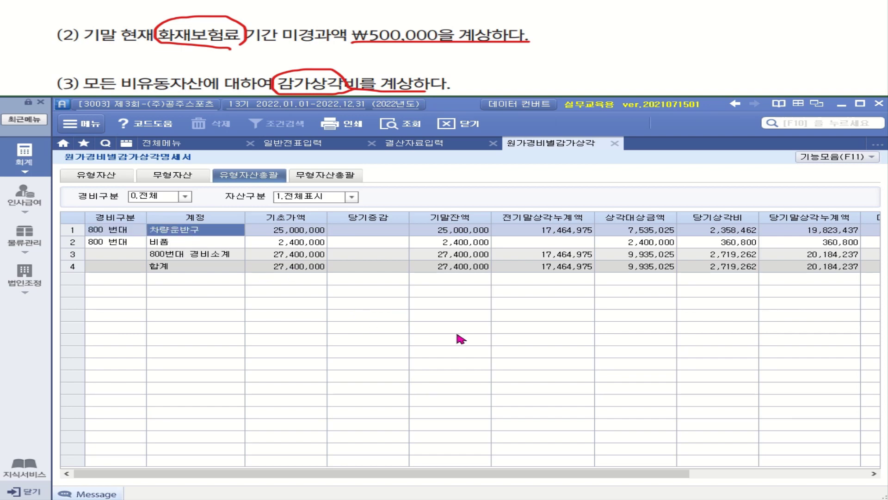
pyautogui.click(737, 233)
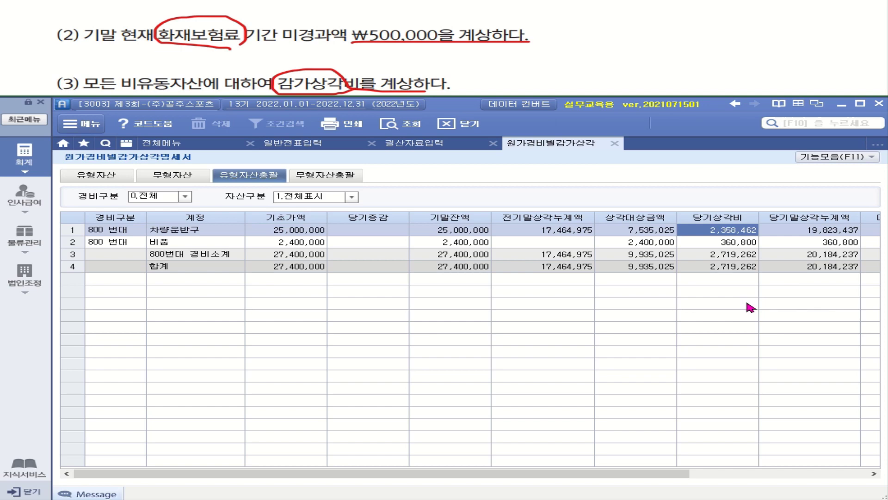
pyautogui.click(152, 242)
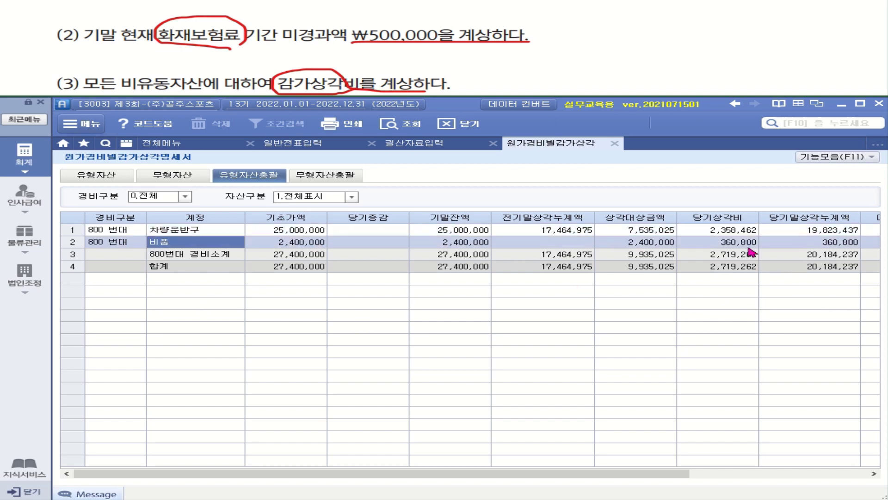
# Enter 2,358,462, the current depreciation from the asset summary, for 차량운반구 under 감가상각비 in closing data entry (결산자료입력)
pyautogui.click(747, 246)
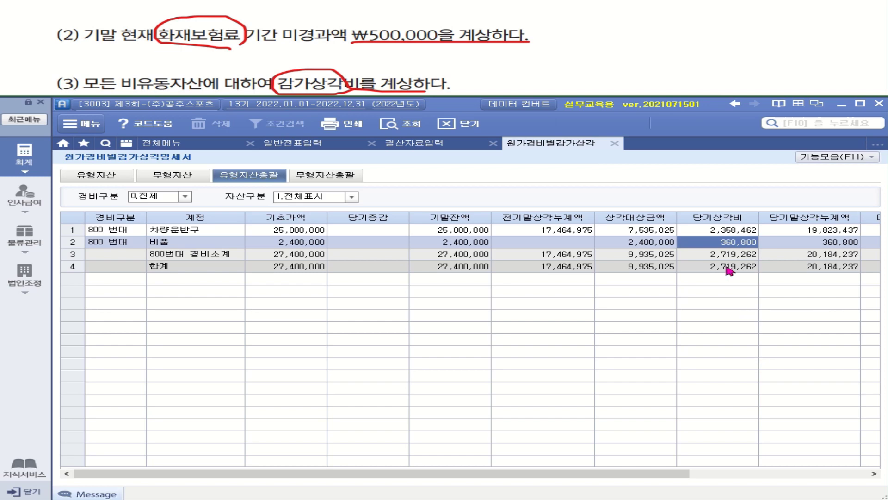
pyautogui.click(720, 233)
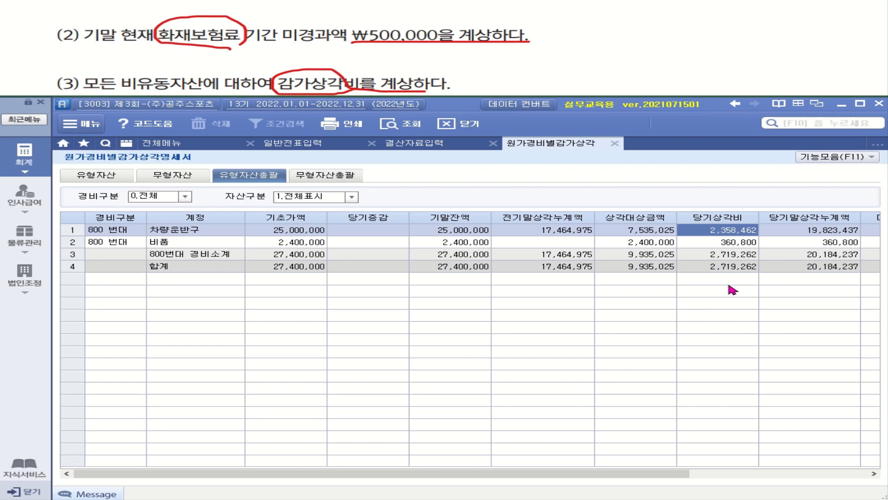
pyautogui.click(431, 148)
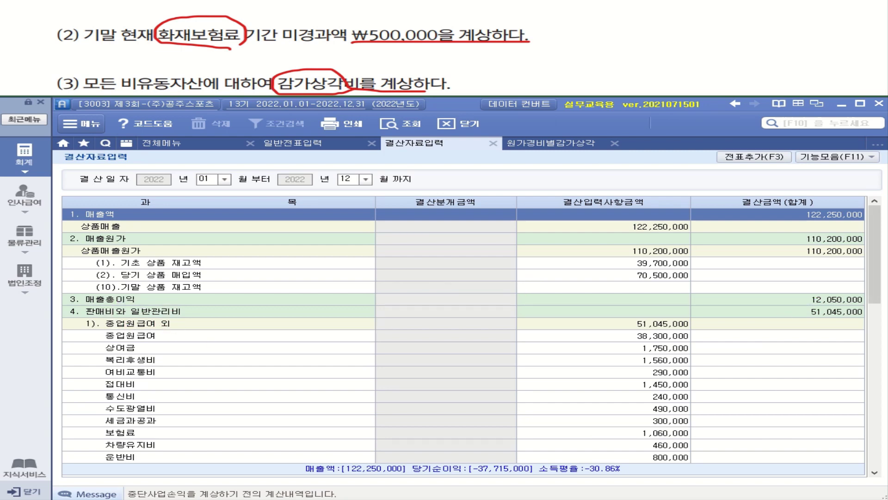
pyautogui.moveTo(875, 284); pyautogui.dragTo(874, 430)
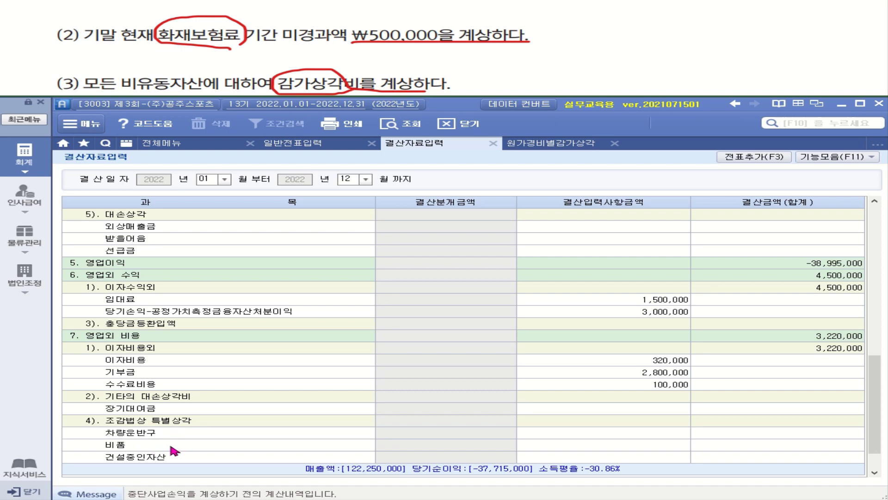
pyautogui.moveTo(879, 389); pyautogui.dragTo(885, 319)
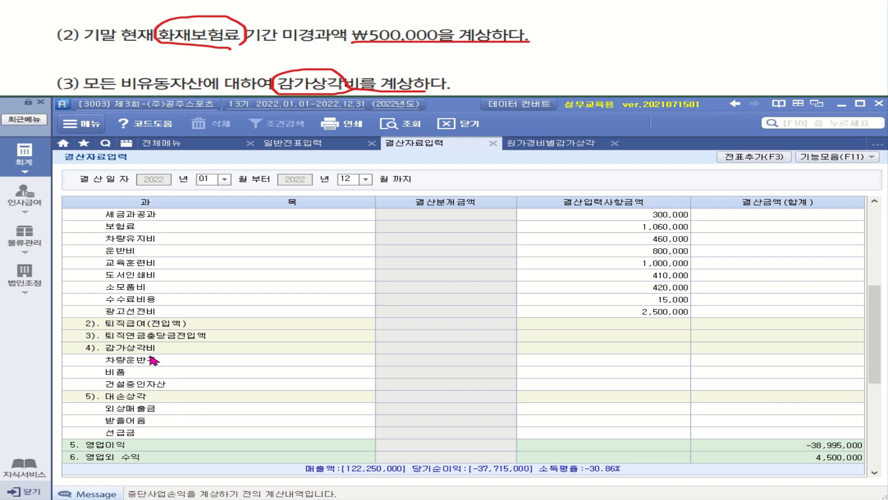
pyautogui.click(672, 362)
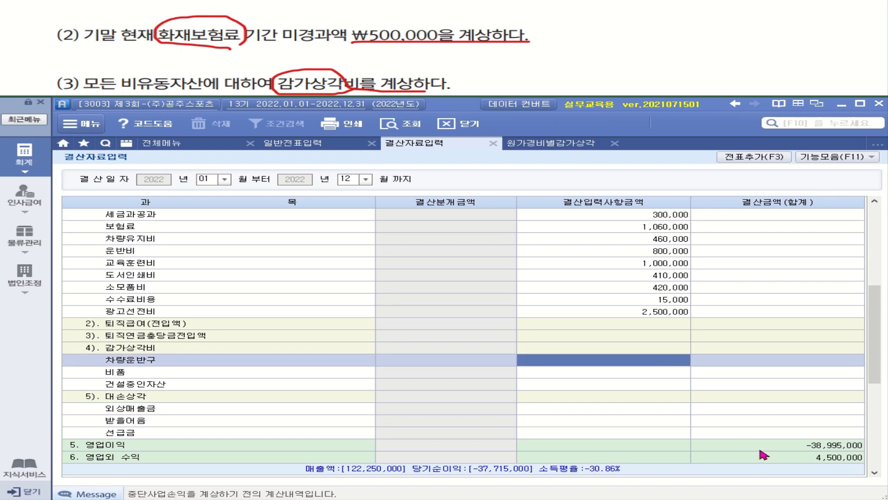
pyautogui.write('2358462')
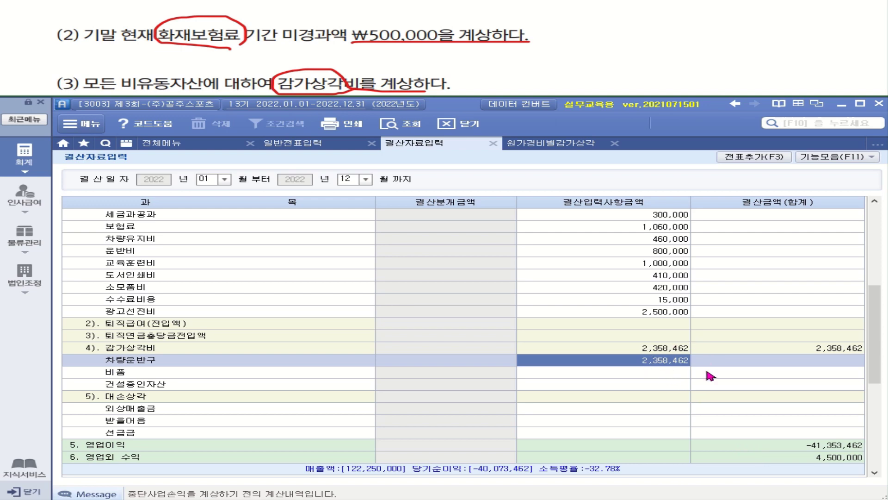
# Look up the current depreciation of 비품 in the asset summary and enter 360,800 for it under 감가상각비 in closing data entry
pyautogui.click(563, 149)
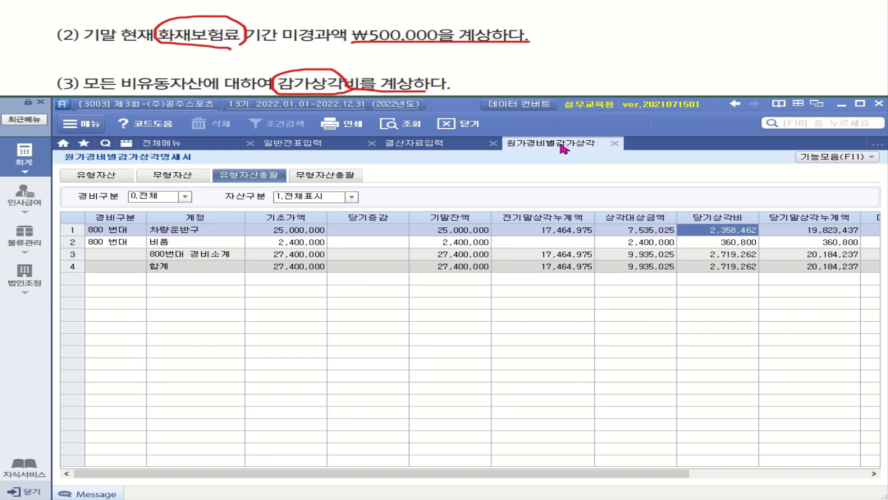
pyautogui.click(744, 242)
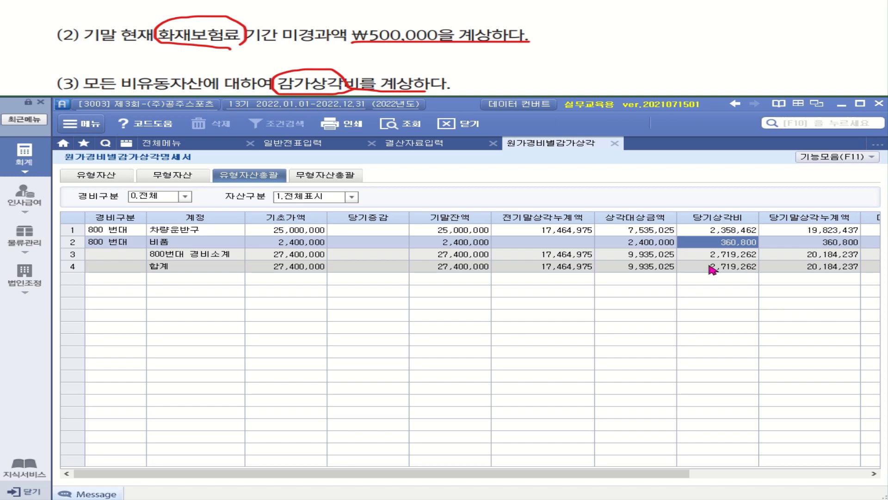
pyautogui.click(443, 147)
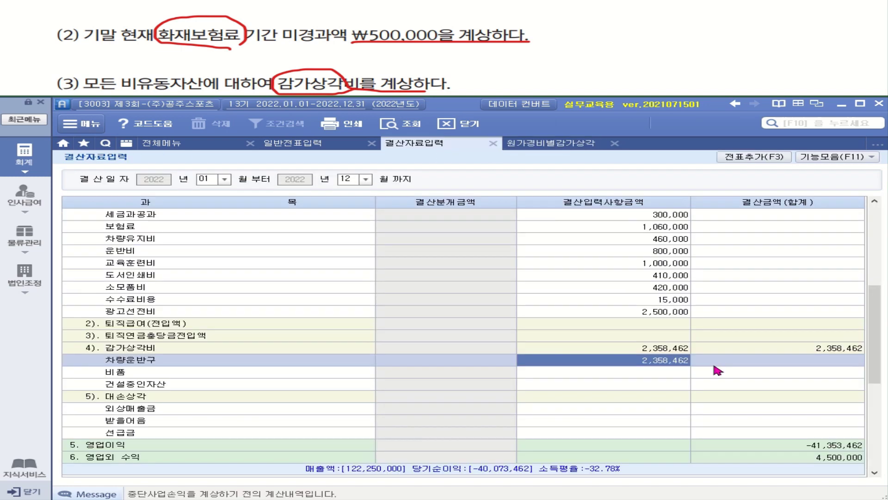
pyautogui.click(675, 374)
pyautogui.write('360,800')
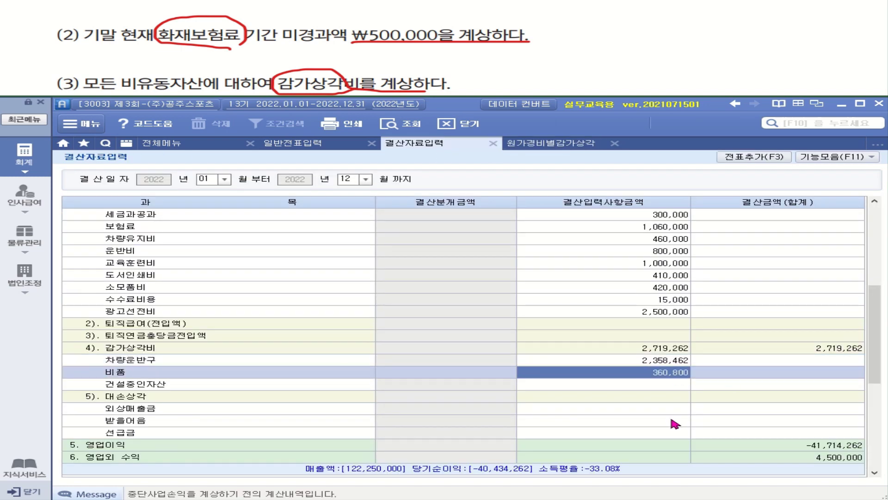
pyautogui.click(667, 384)
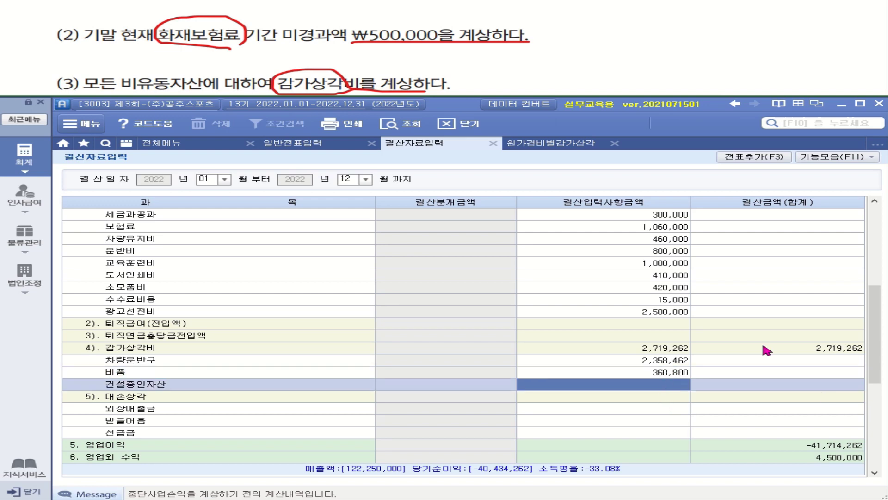
# Query the intangible asset summary (무형자산총괄) in 원가경비별감가상각명세서 to check for any amortization
pyautogui.click(561, 146)
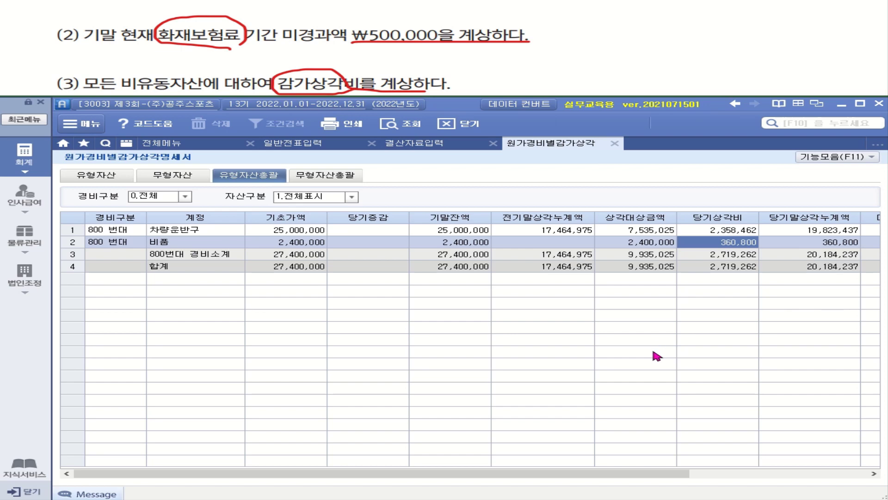
pyautogui.click(345, 178)
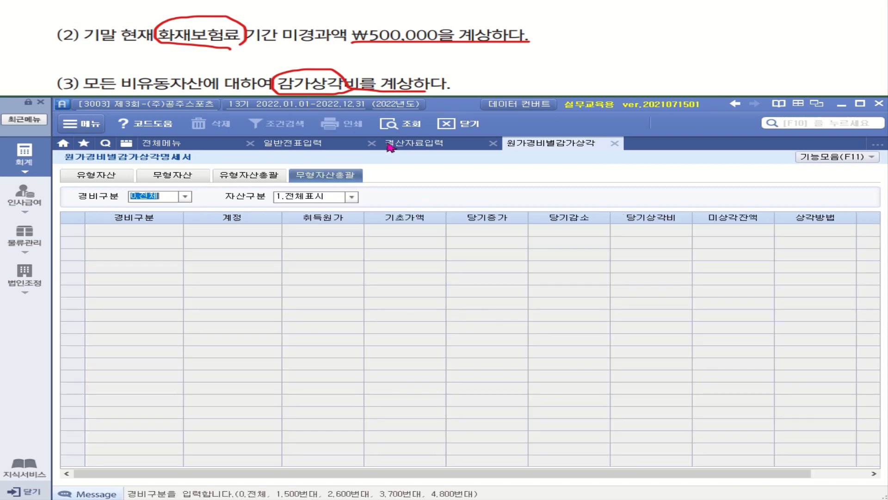
pyautogui.click(397, 130)
pyautogui.click(408, 249)
pyautogui.scroll(-3, 753, 71)
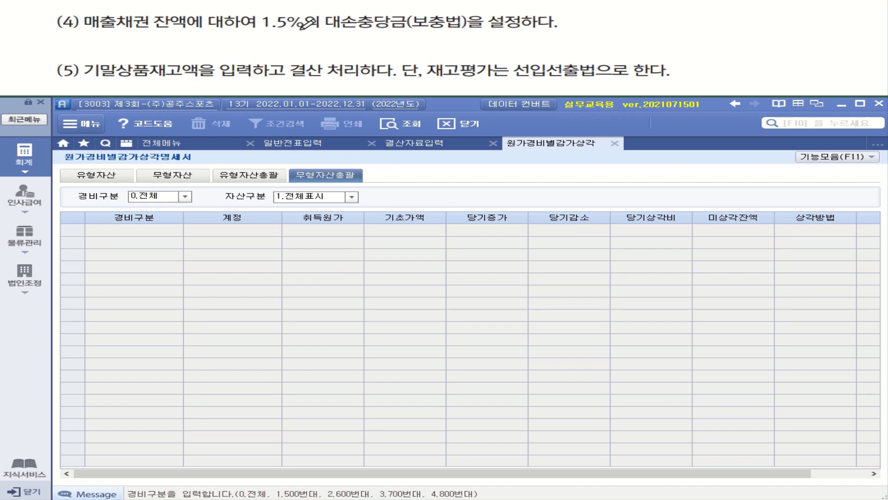
pyautogui.moveTo(303, 29)
pyautogui.mouseDown()
pyautogui.moveTo(267, 31)
pyautogui.moveTo(278, 7)
pyautogui.moveTo(310, 11)
pyautogui.moveTo(287, 30)
pyautogui.mouseUp()
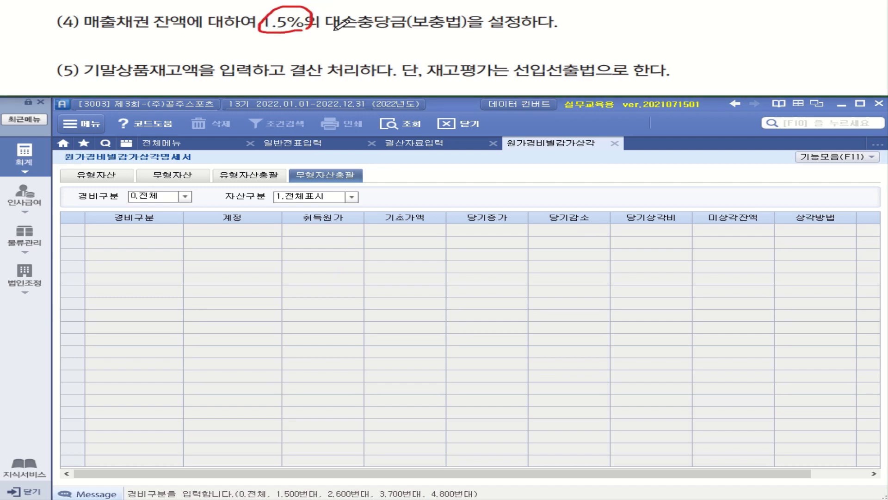
pyautogui.click(367, 32)
pyautogui.moveTo(366, 32); pyautogui.dragTo(539, 38)
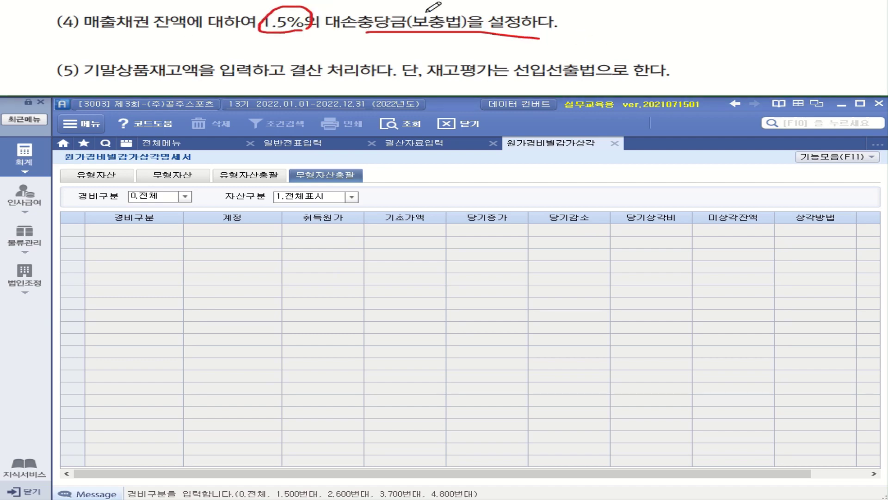
pyautogui.moveTo(426, 13); pyautogui.dragTo(436, 22)
# Open the trial balance (합계잔액시산표) as of December 31 and check the debit balances of 외상매출금 and 받을어음
pyautogui.click(163, 146)
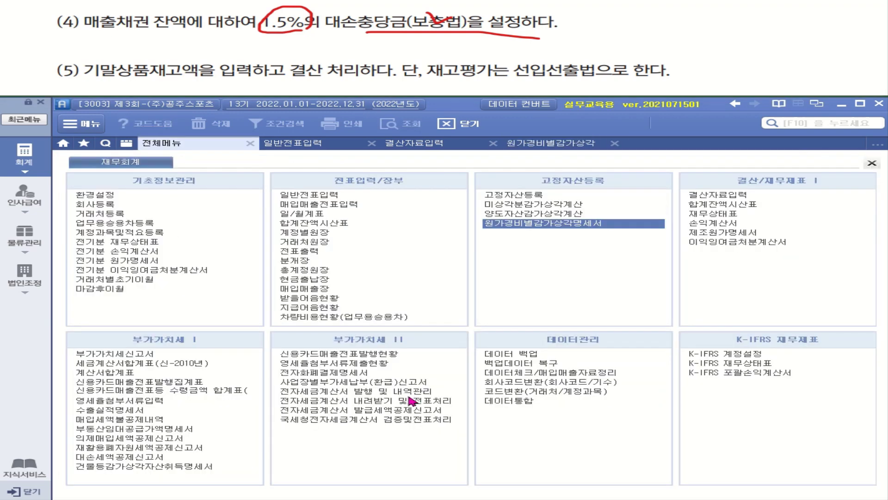
pyautogui.click(733, 206)
pyautogui.click(200, 194)
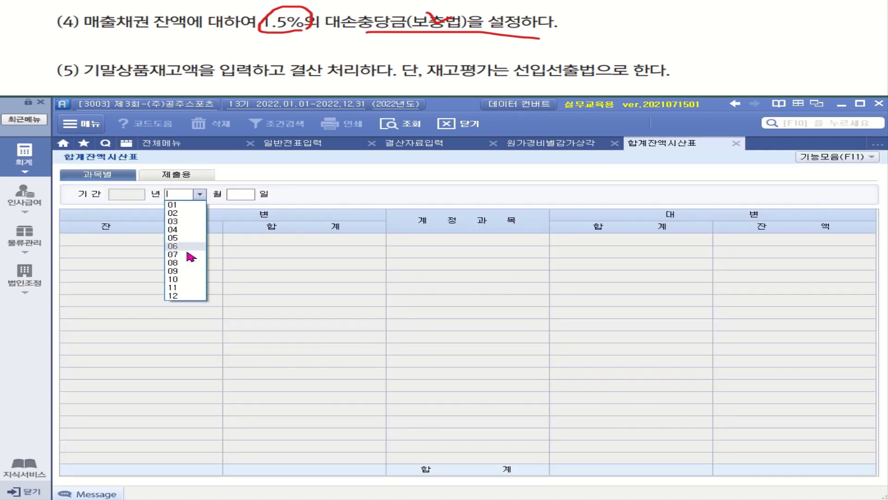
pyautogui.click(178, 295)
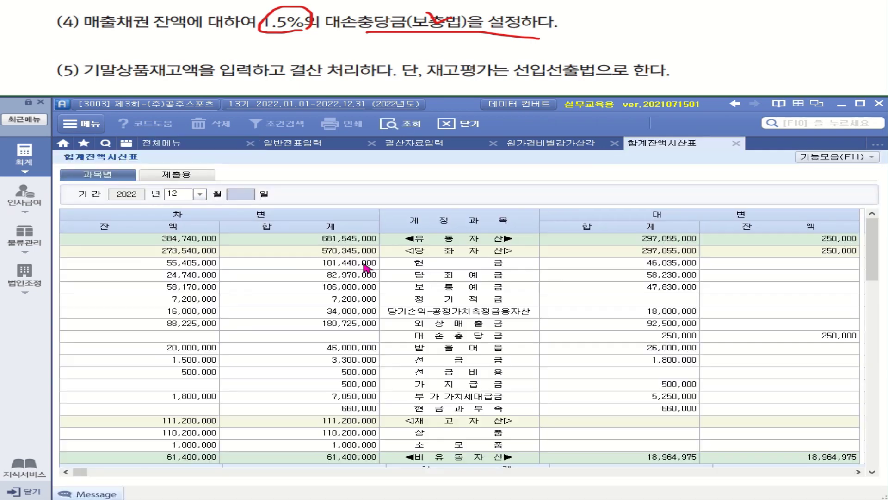
pyautogui.press('Return')
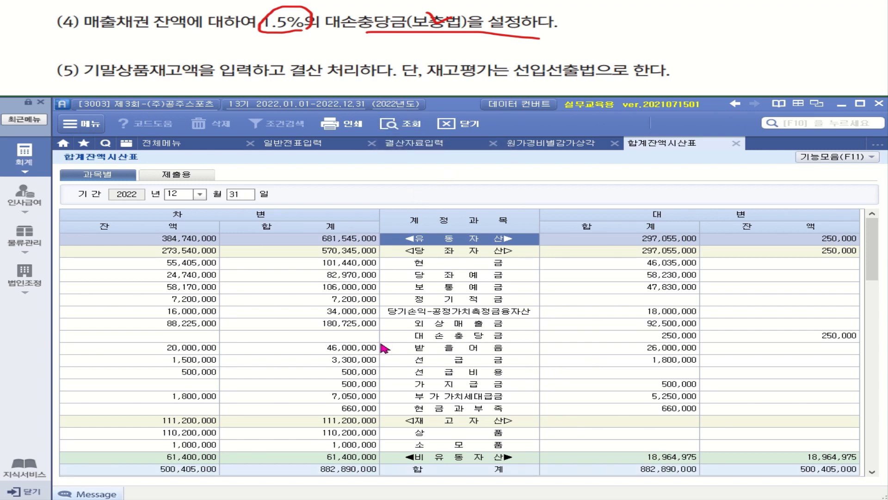
pyautogui.click(196, 324)
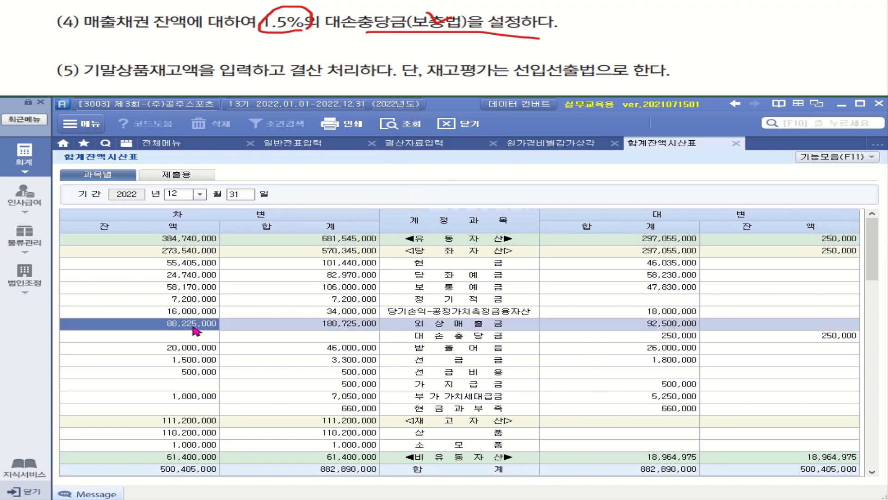
pyautogui.click(198, 353)
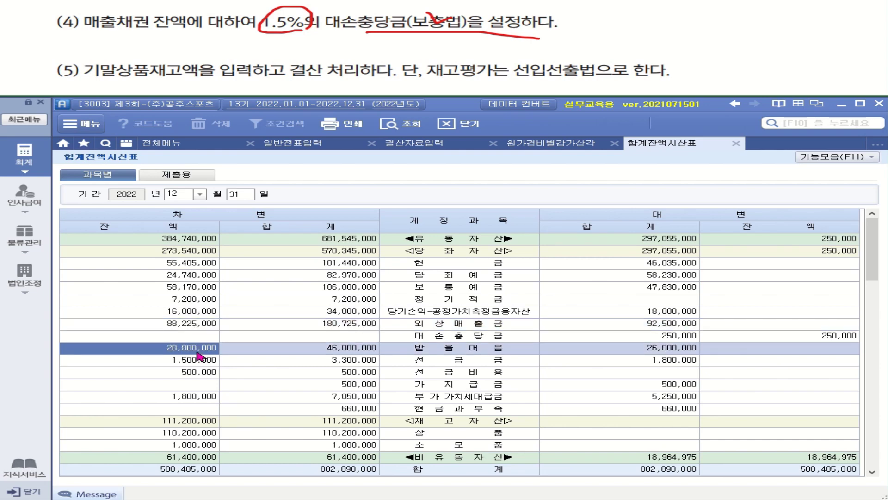
# Load the 외상매출금 balance of 88,225,000 into the built-in calculator and multiply it by 0.015
pyautogui.click(194, 329)
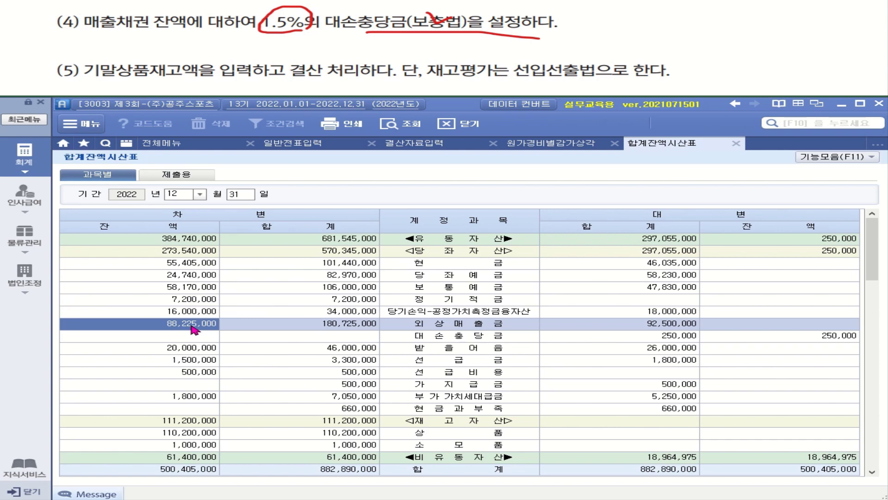
pyautogui.rightClick(191, 325)
pyautogui.click(226, 359)
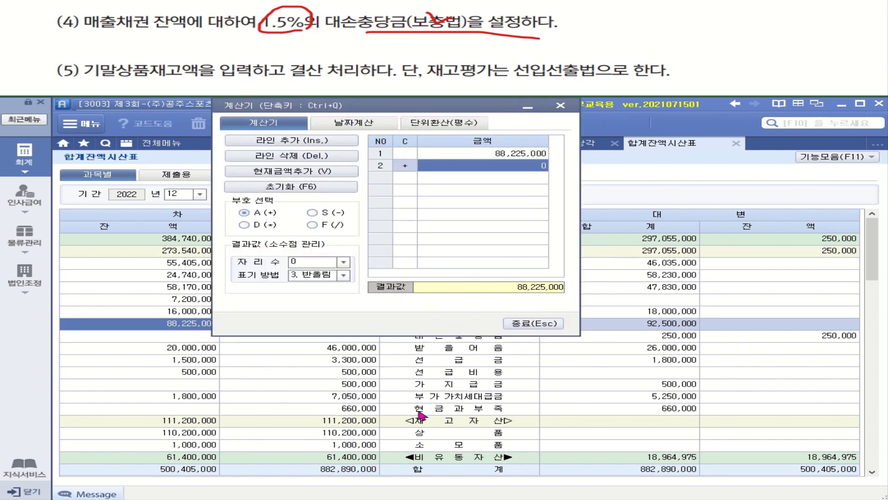
pyautogui.moveTo(410, 115); pyautogui.dragTo(269, 192)
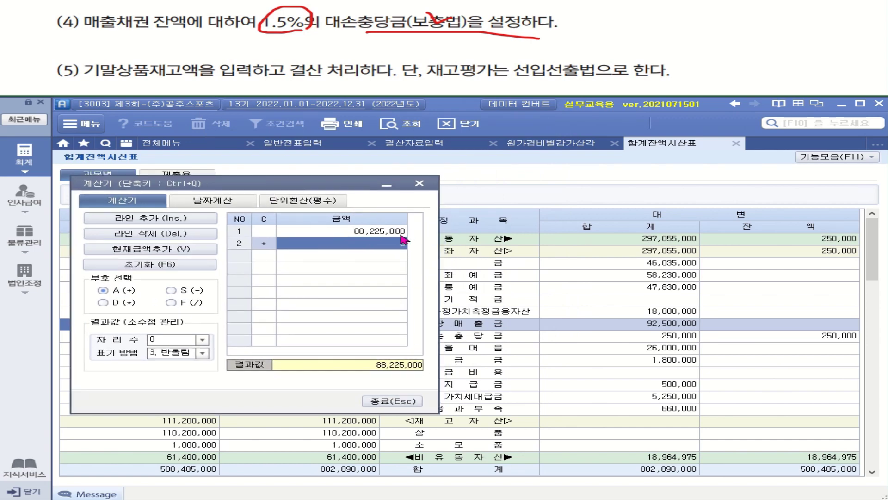
pyautogui.click(378, 241)
pyautogui.click(114, 304)
pyautogui.write('0.')
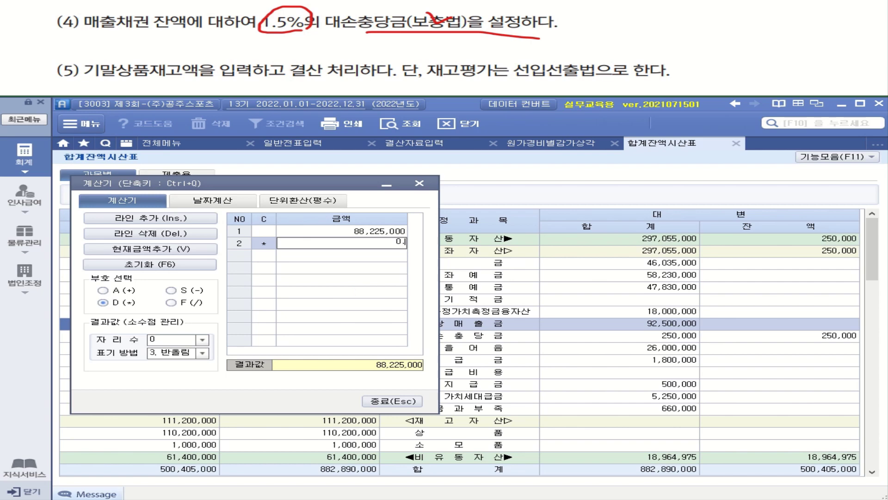
pyautogui.write('015')
pyautogui.press('Return')
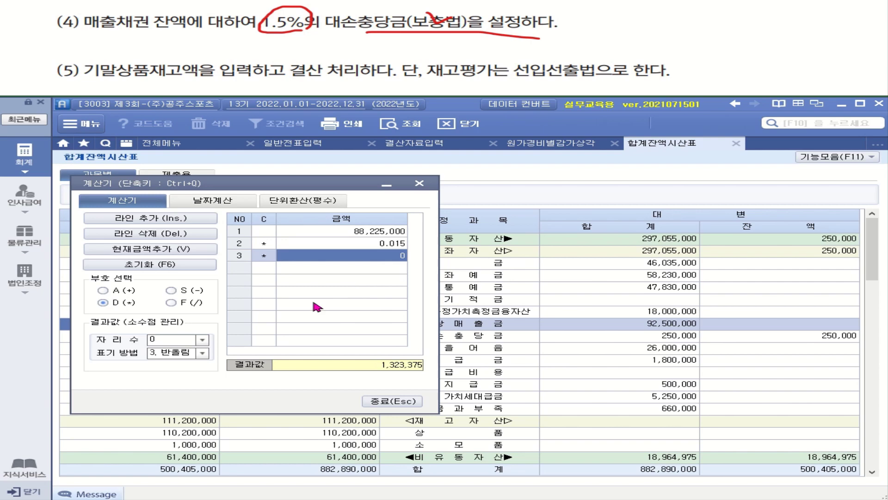
# Check the 대손충당금 balance below 외상매출금 and subtract 250,000 in the calculator
pyautogui.click(171, 290)
pyautogui.moveTo(264, 187); pyautogui.dragTo(196, 148)
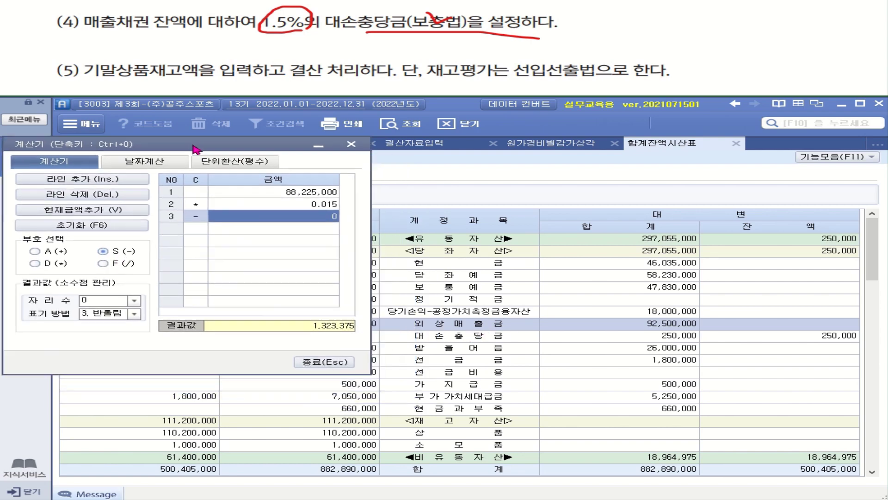
pyautogui.click(448, 333)
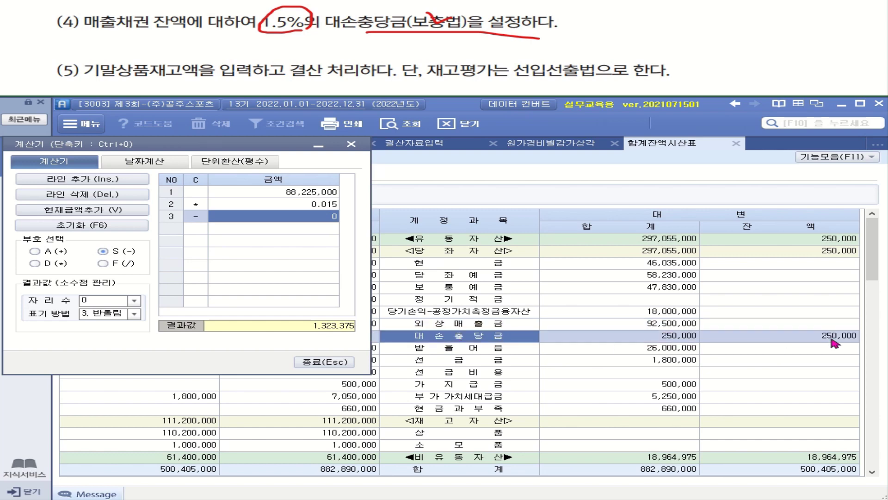
pyautogui.click(833, 340)
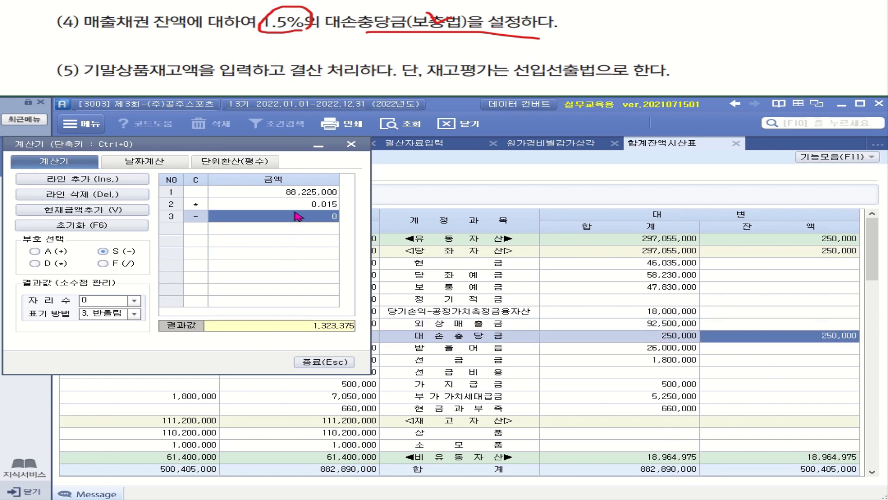
pyautogui.write('2500000')
pyautogui.press('Return')
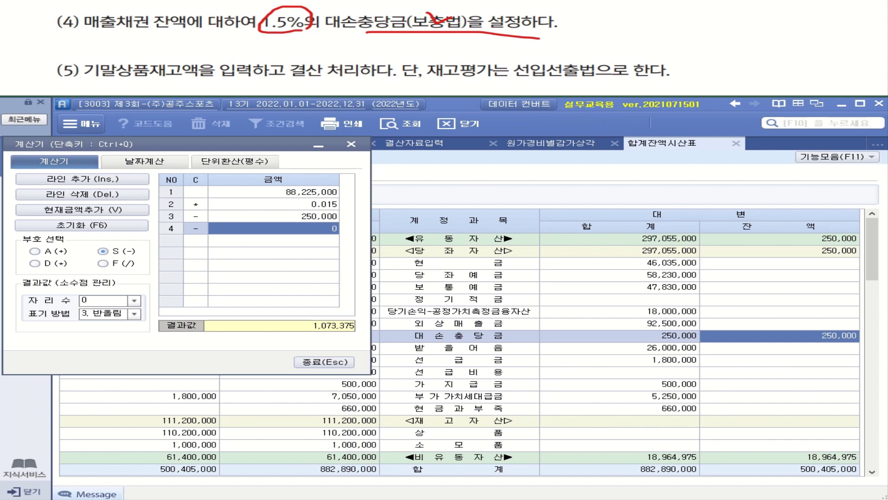
# Enter 1,073,375 as the 대손상각 amount for 외상매출금 in 결산자료입력 and close the calculator
pyautogui.moveTo(169, 149); pyautogui.dragTo(184, 186)
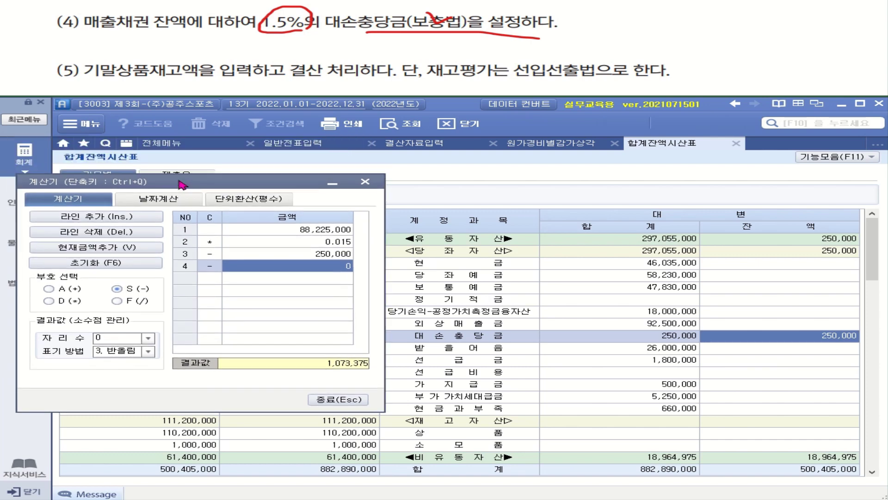
pyautogui.click(418, 145)
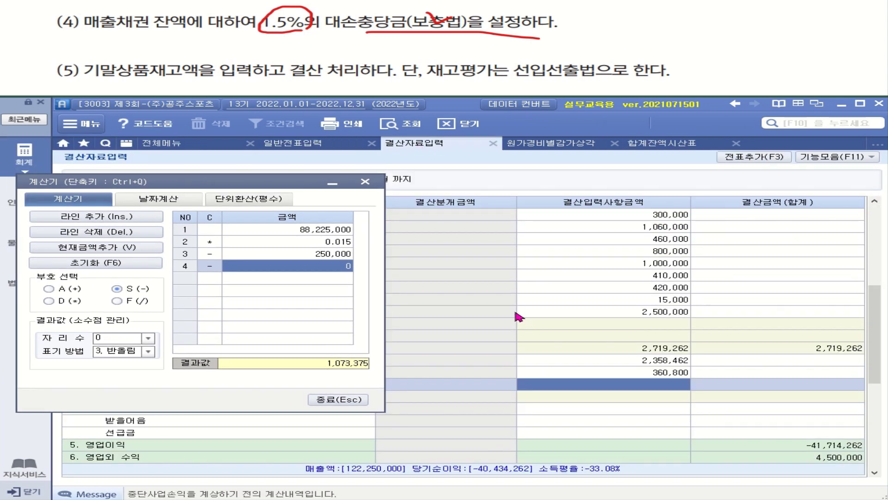
pyautogui.moveTo(246, 187); pyautogui.dragTo(298, 117)
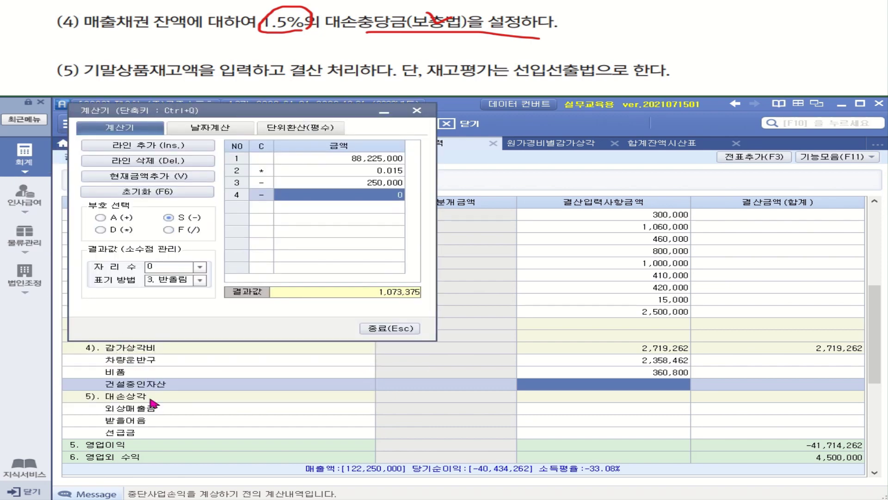
pyautogui.click(628, 411)
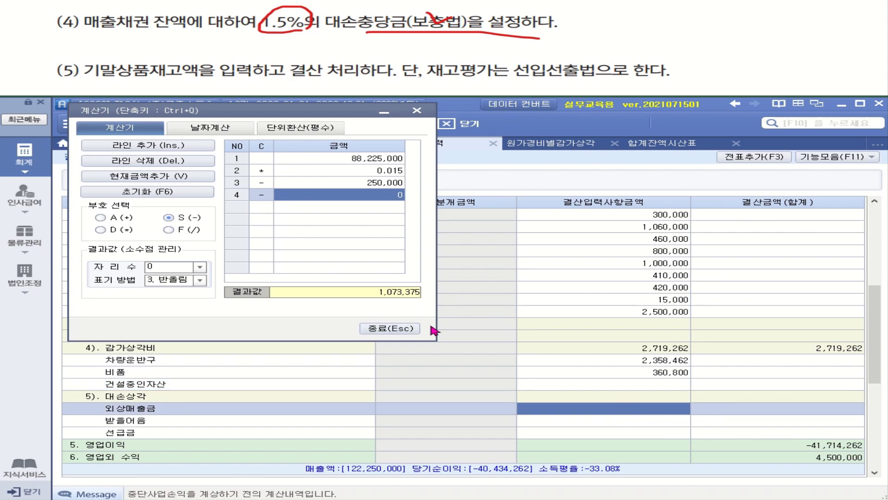
pyautogui.write('1,')
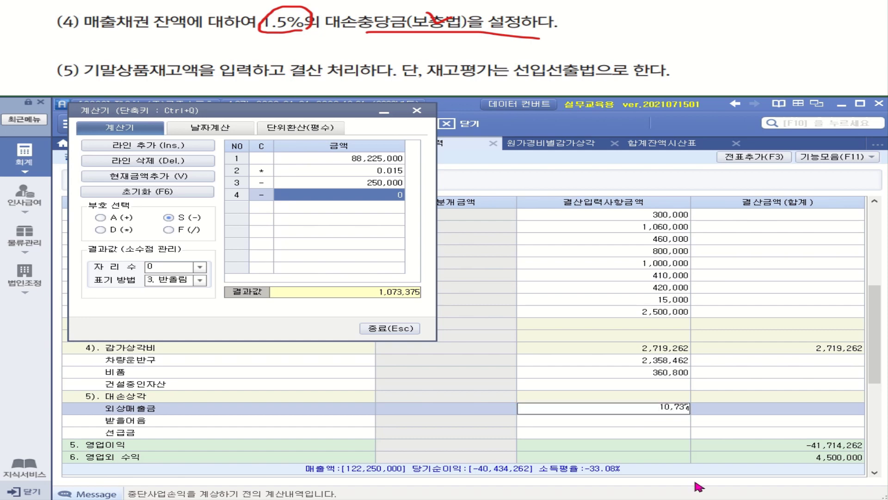
pyautogui.write('073,375')
pyautogui.click(731, 405)
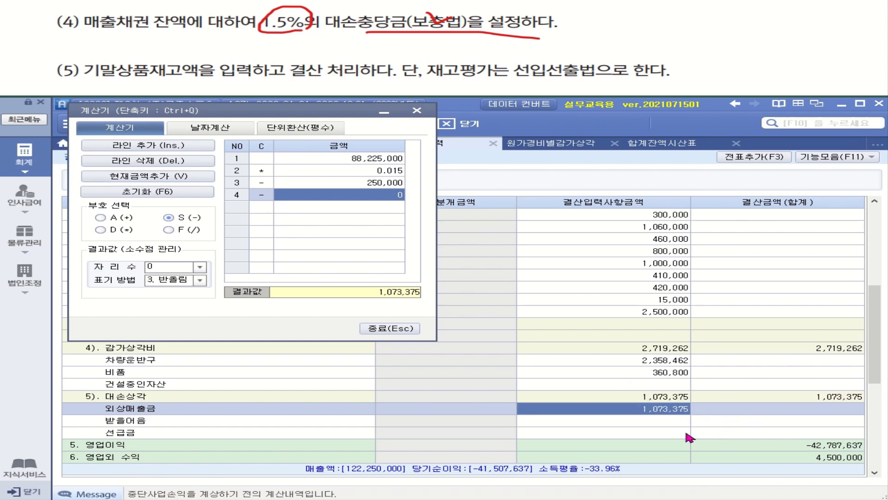
pyautogui.click(389, 329)
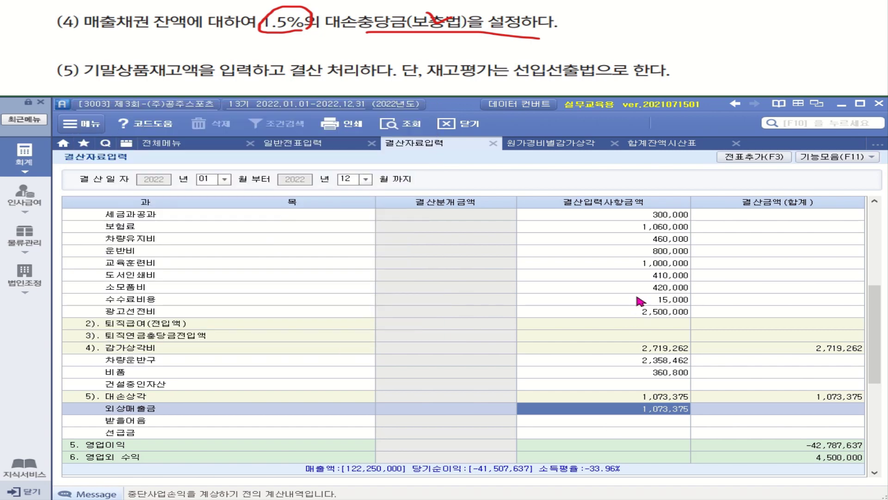
# Load the 받을어음 debit balance from 합계잔액시산표 into the calculator and multiply it by 0.015
pyautogui.click(642, 148)
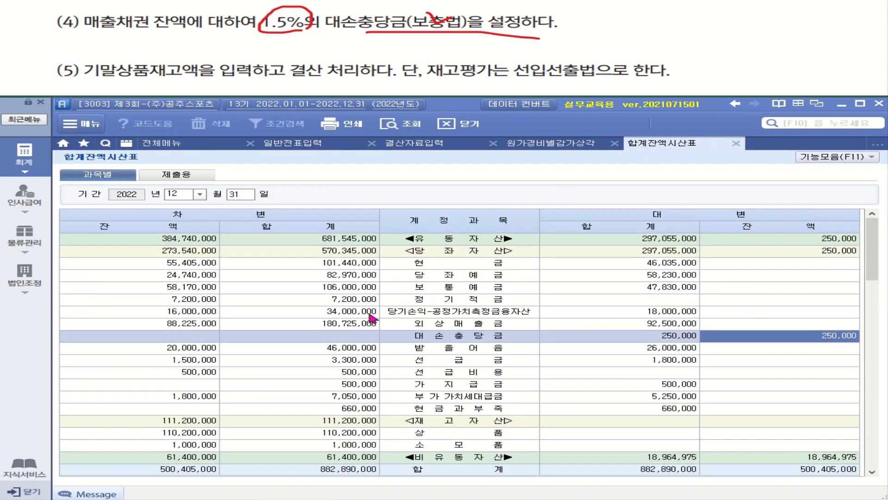
pyautogui.click(191, 353)
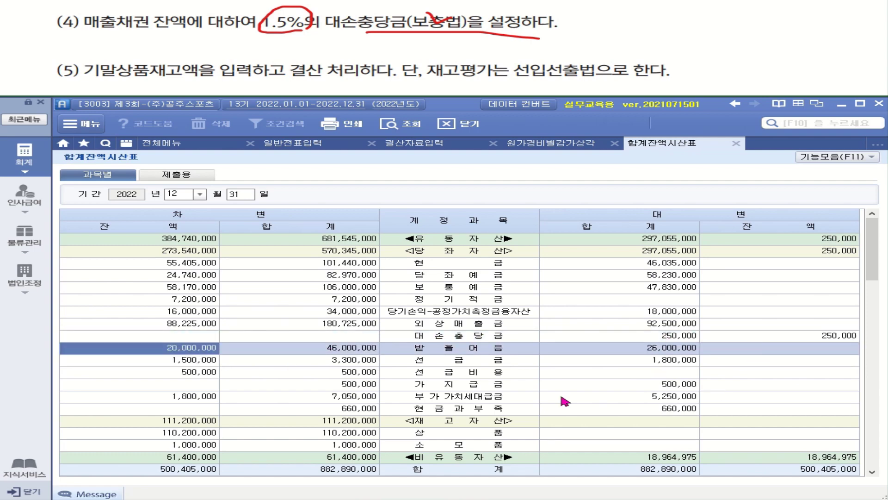
pyautogui.rightClick(194, 351)
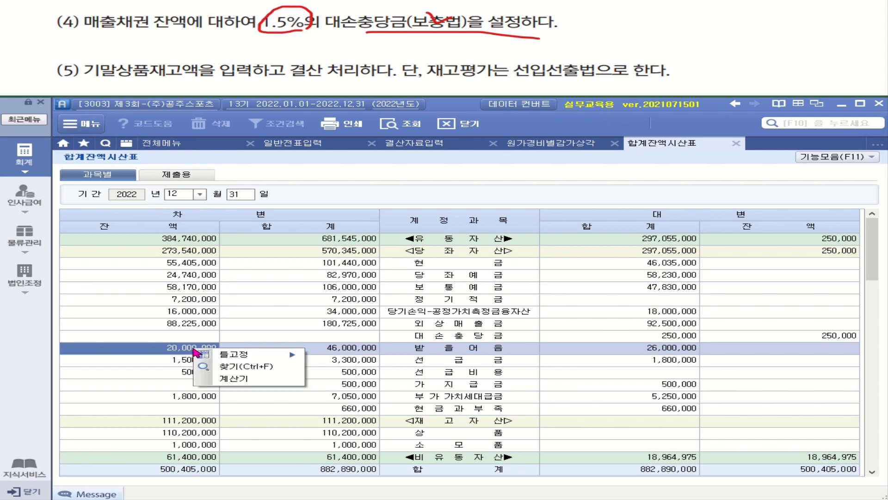
pyautogui.click(235, 379)
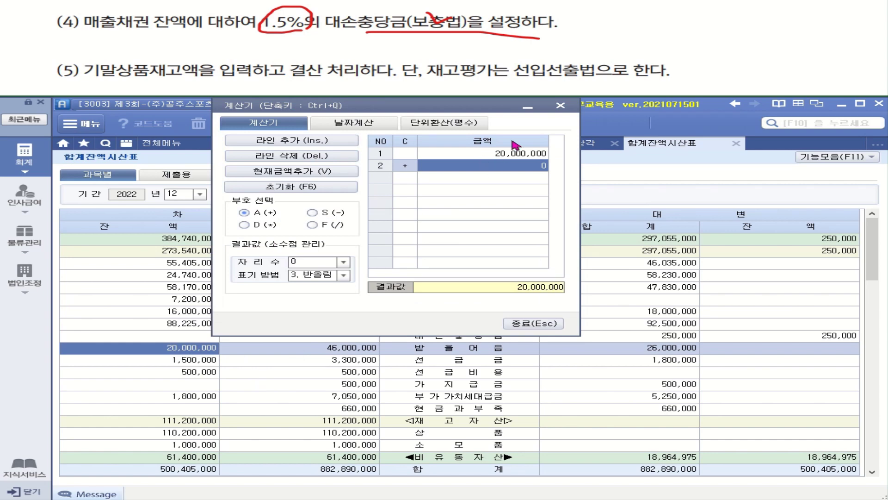
pyautogui.click(251, 227)
pyautogui.write('0.015')
pyautogui.press('Return')
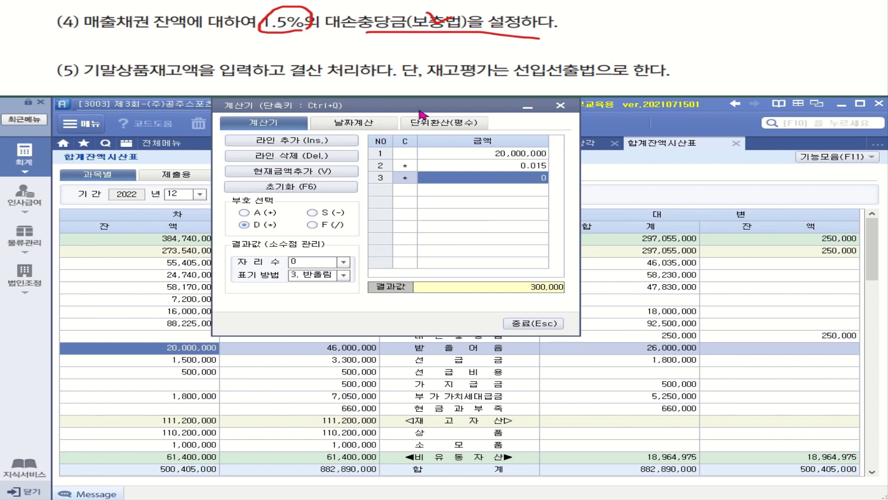
# Enter 300,000 as the 대손상각 amount for 받을어음 in 결산자료입력 and close the calculator
pyautogui.moveTo(418, 111); pyautogui.dragTo(273, 169)
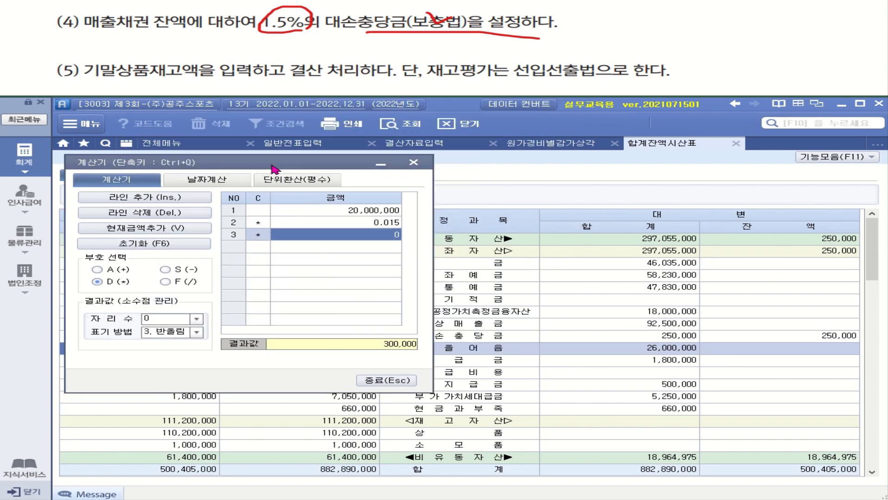
pyautogui.click(434, 146)
pyautogui.click(666, 422)
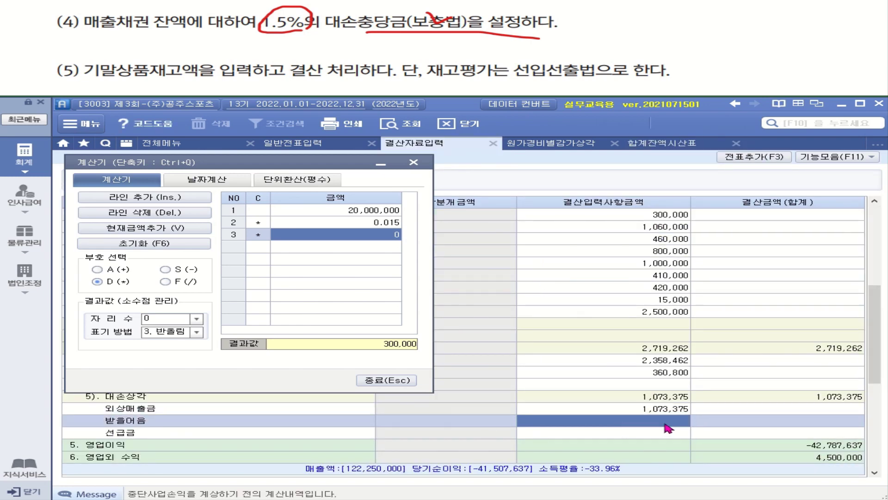
pyautogui.write('300000')
pyautogui.press('Return')
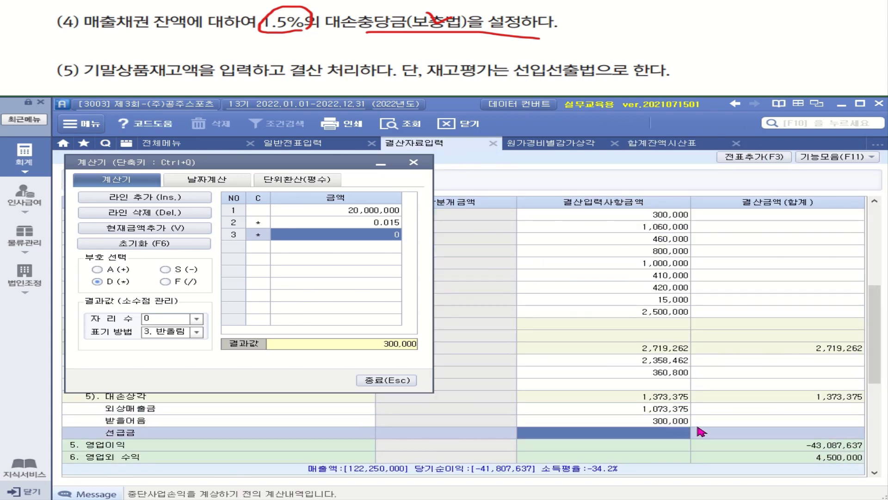
pyautogui.click(413, 162)
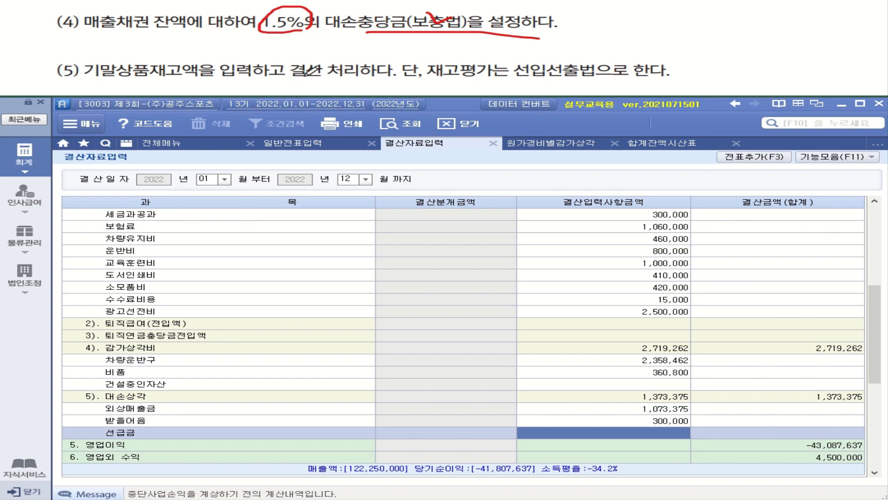
pyautogui.moveTo(306, 81); pyautogui.dragTo(374, 81)
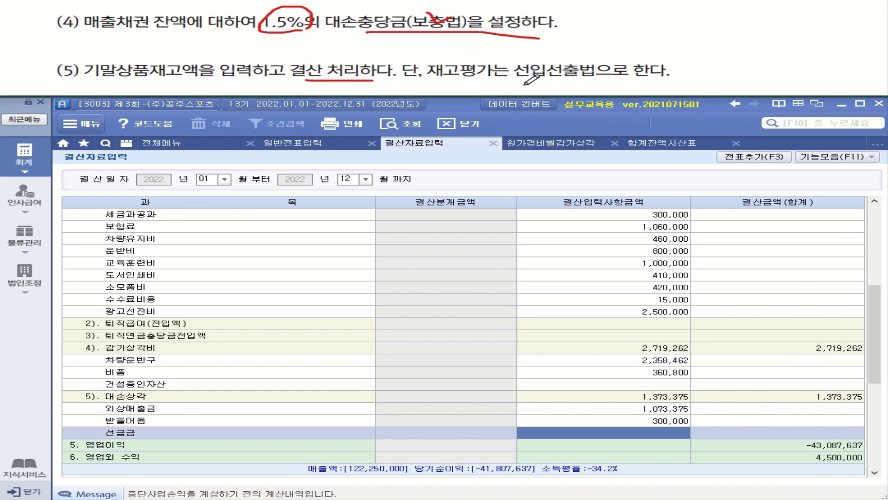
pyautogui.moveTo(529, 77); pyautogui.dragTo(675, 77)
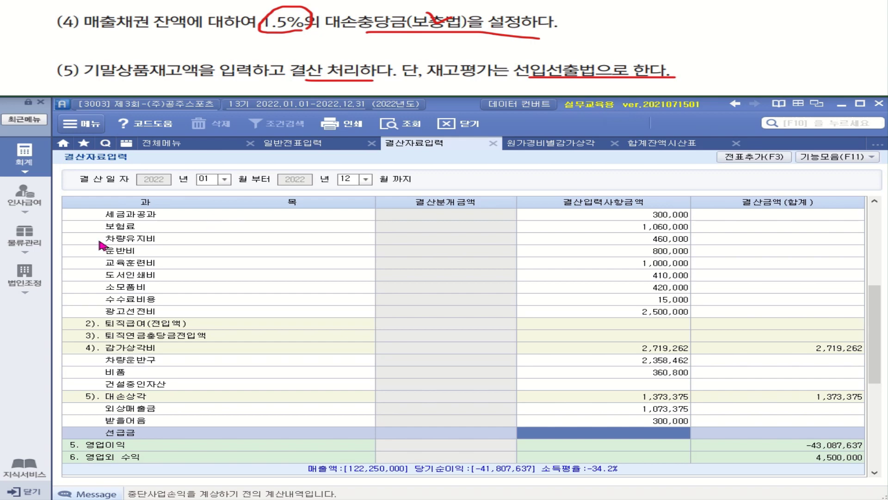
# Open 재고자산수불부 in 물류관리 and query all items from January 1 to December 31, 2022
pyautogui.click(33, 243)
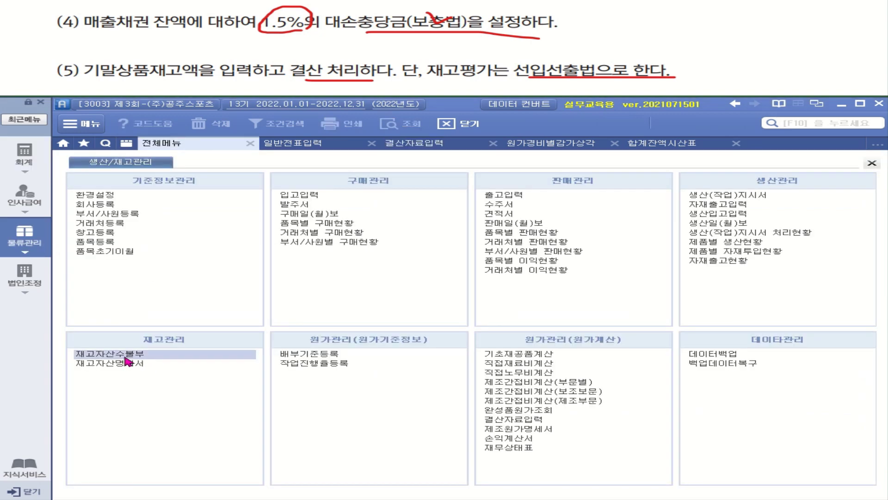
pyautogui.click(124, 355)
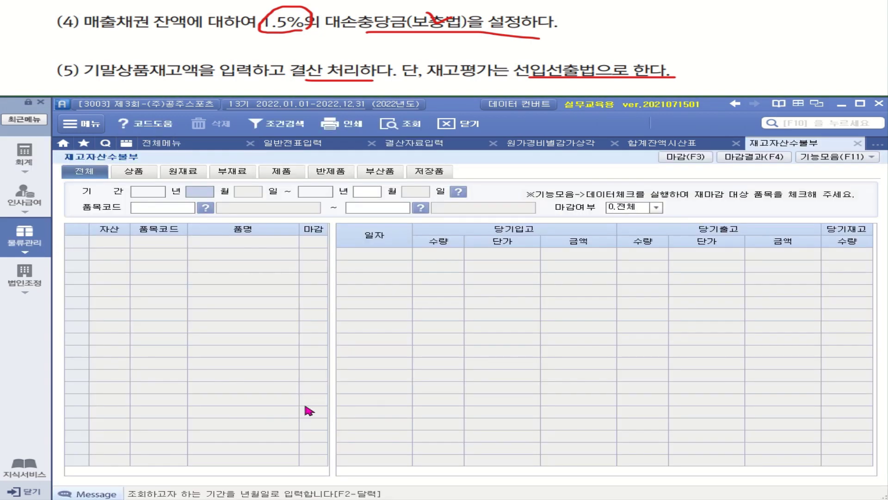
pyautogui.press('Return')
pyautogui.press('Return')
pyautogui.press('Return')
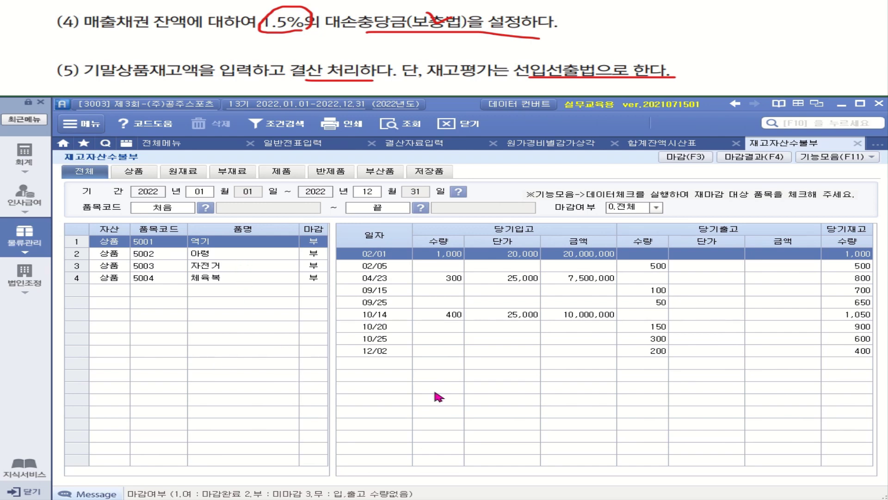
# Apply 선입선출법 as the inventory valuation method (평가방법) and run 일괄마감 for all items in 재고자산수불부
pyautogui.click(871, 159)
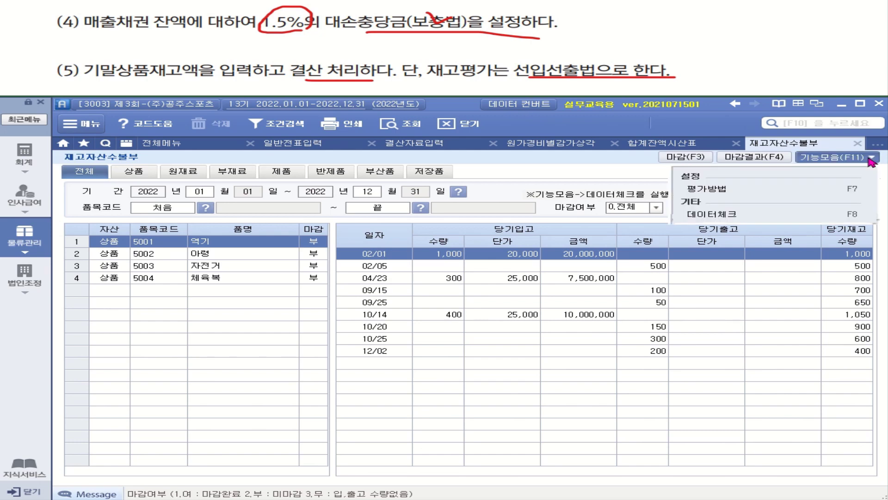
pyautogui.click(727, 194)
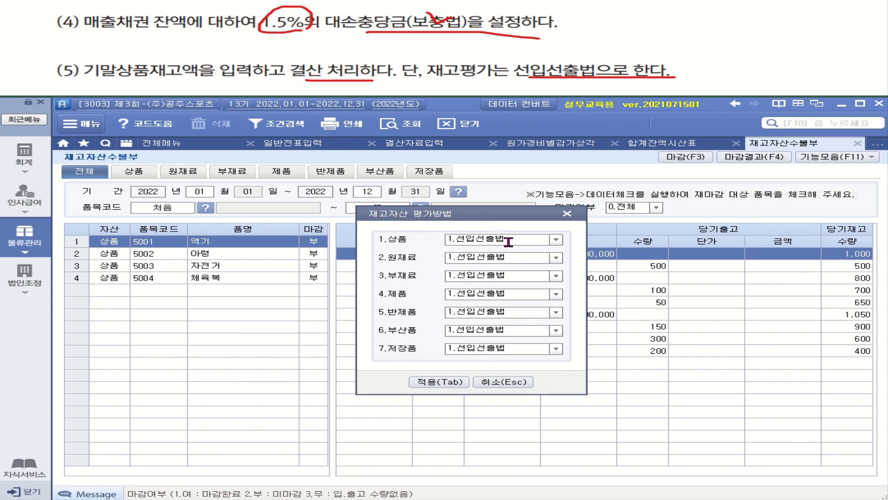
pyautogui.click(439, 381)
pyautogui.click(705, 158)
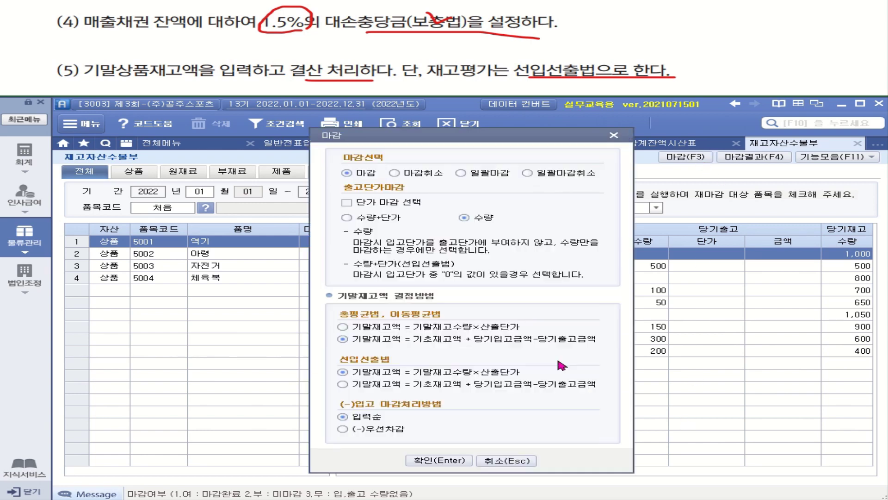
pyautogui.click(460, 172)
pyautogui.click(452, 461)
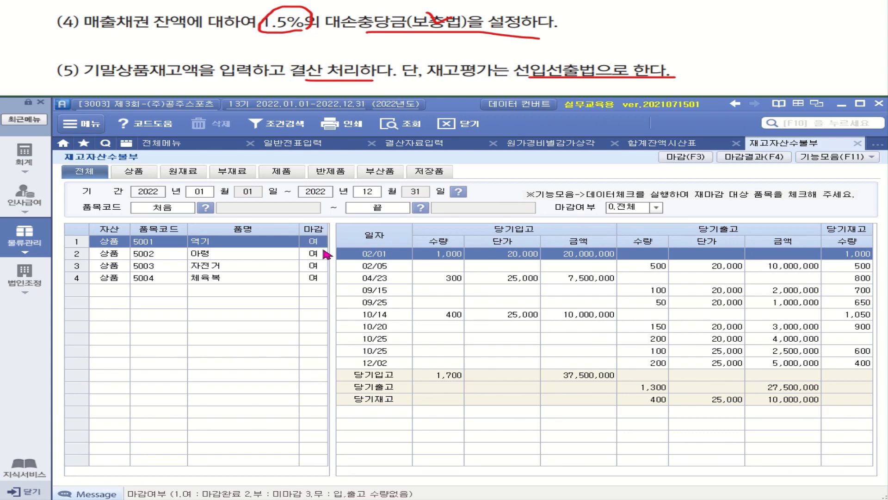
# Check the 당기재고 of 역기 and the closed ledgers of 아령, 자전거 and 체육복 in 재고자산수불부
pyautogui.click(807, 400)
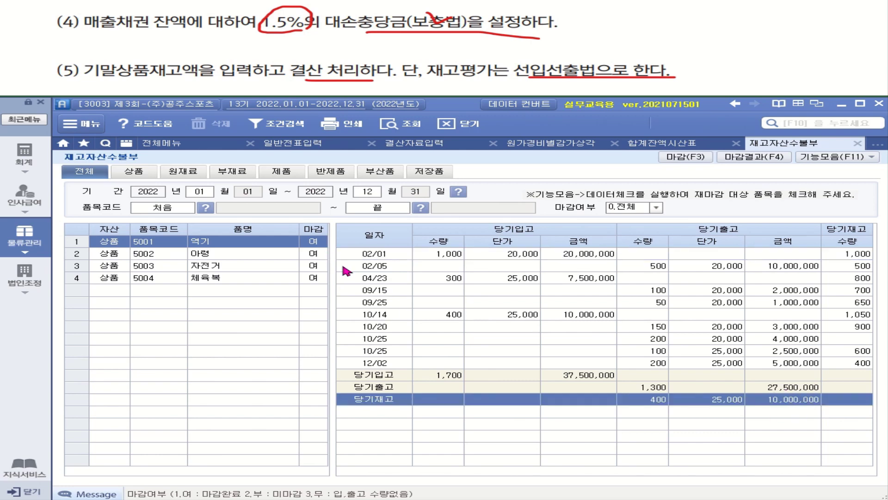
pyautogui.click(309, 257)
pyautogui.click(307, 268)
pyautogui.click(310, 278)
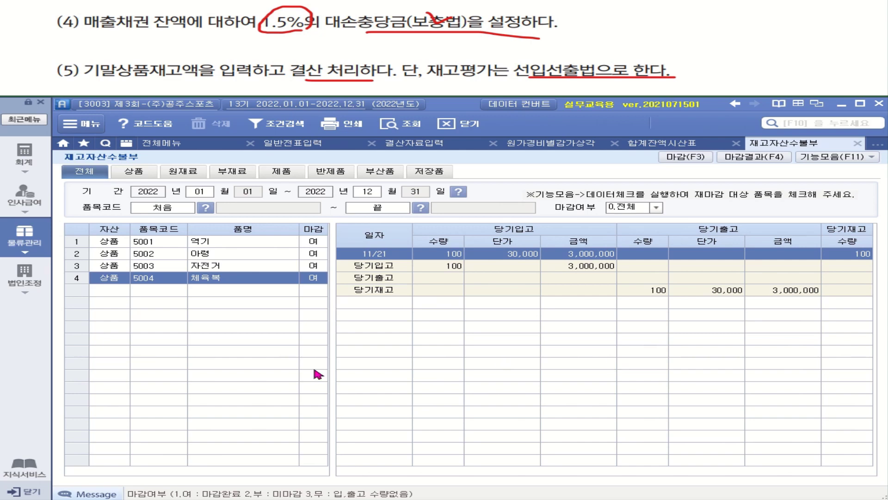
# Open 재고자산명세서, query all items for month 12 and check the total inventory amount of the 상품
pyautogui.click(165, 148)
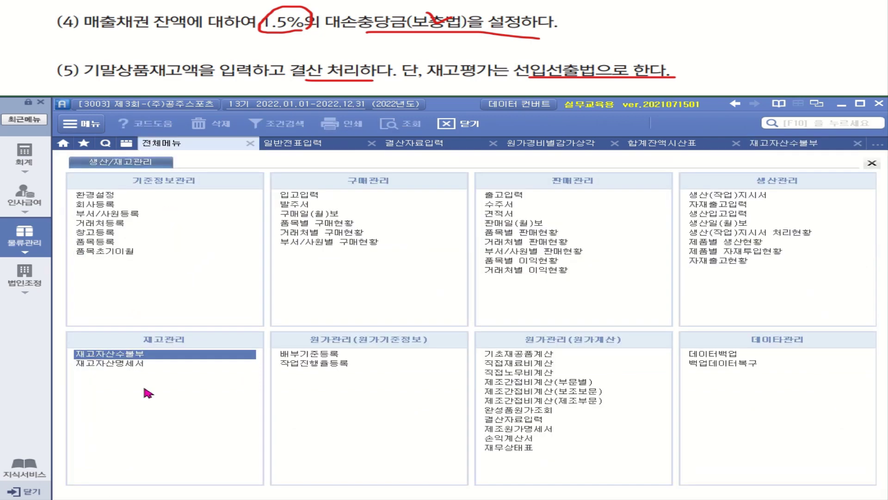
pyautogui.click(132, 365)
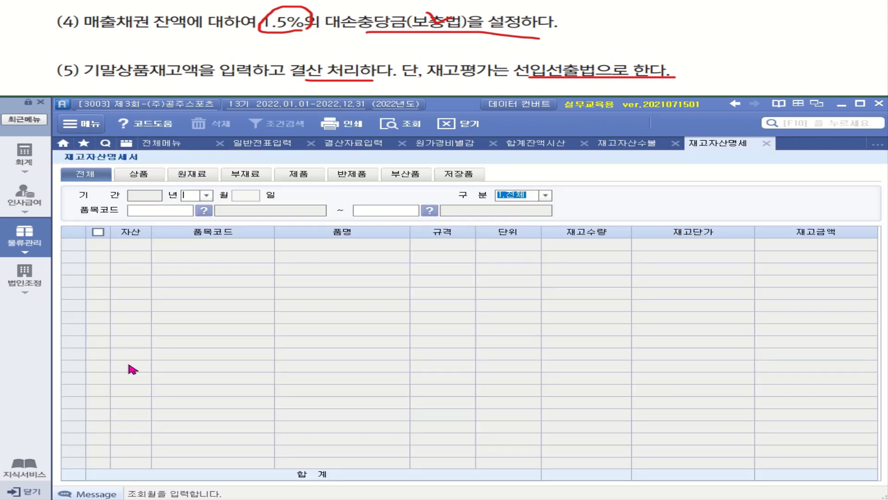
pyautogui.click(205, 195)
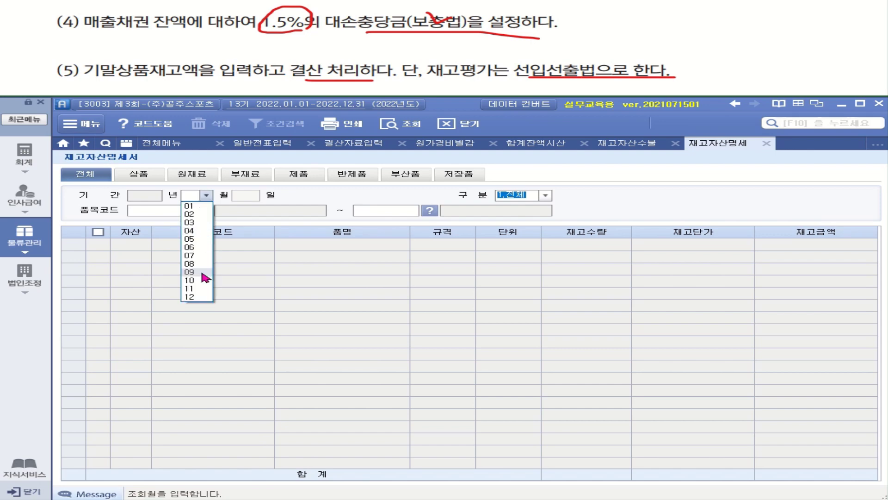
pyautogui.click(192, 301)
pyautogui.press('Return')
pyautogui.press('Return')
pyautogui.press('Return')
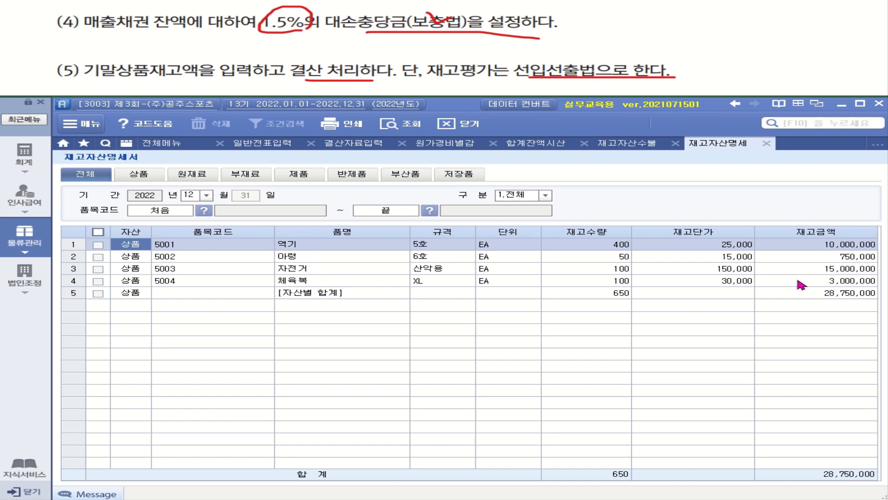
pyautogui.click(871, 294)
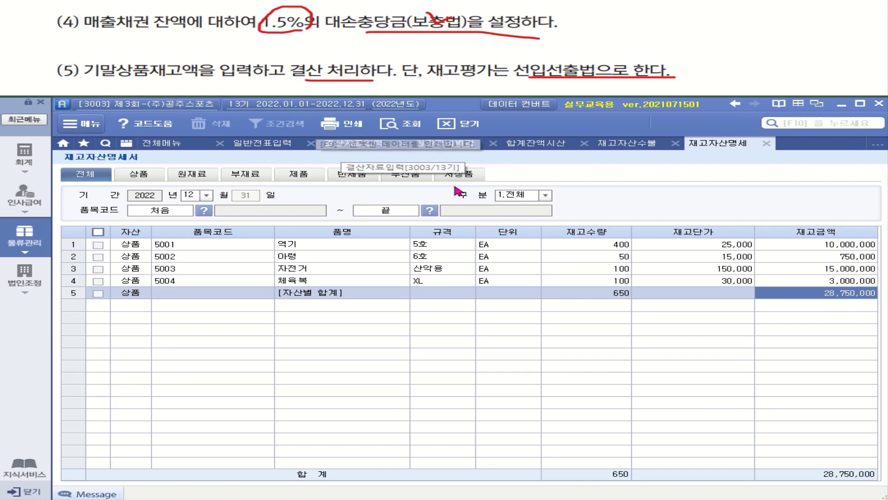
# Enter 28,750,000 as the ending merchandise inventory (기말 상품 재고액) in 결산자료입력
pyautogui.click(358, 143)
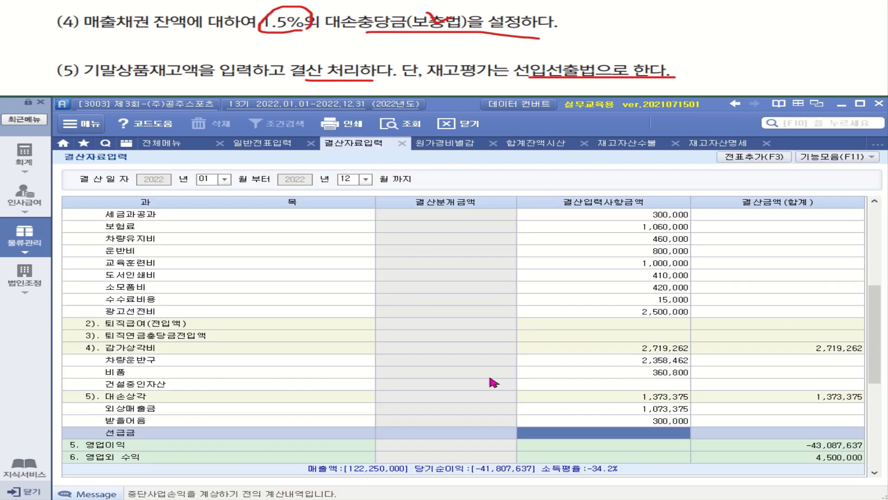
pyautogui.scroll(6, 694, 386)
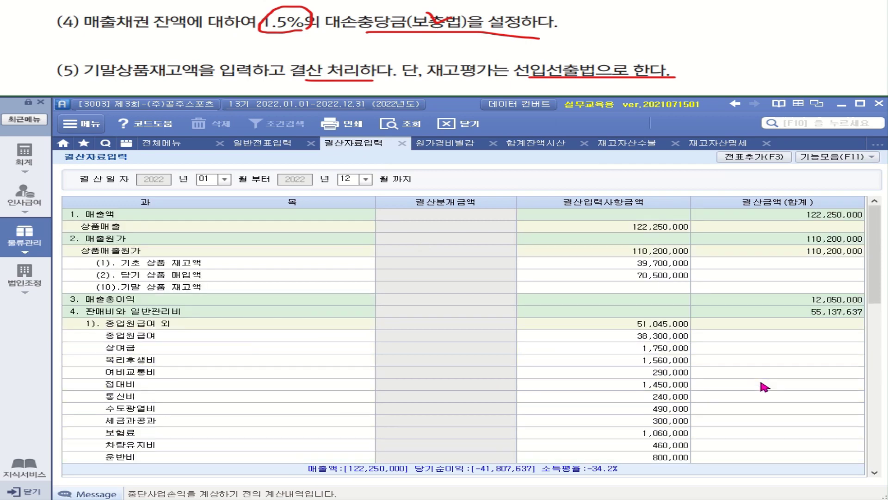
pyautogui.click(624, 286)
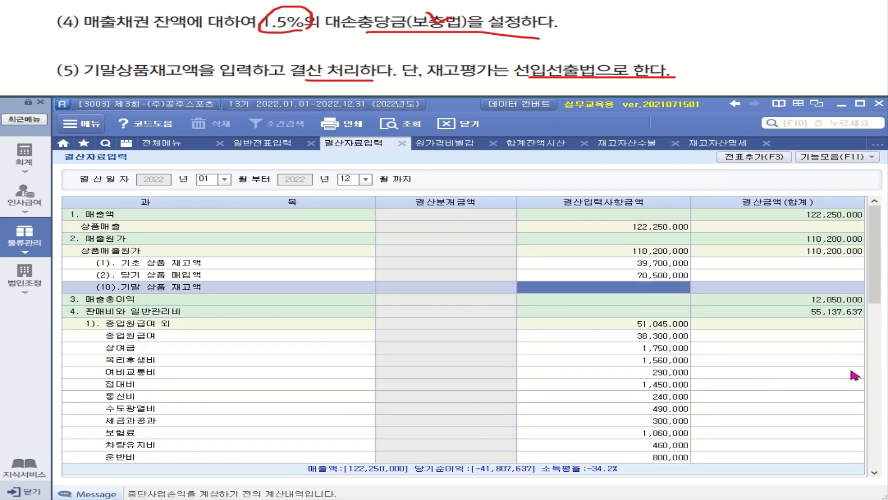
pyautogui.write('28750000')
pyautogui.press('Return')
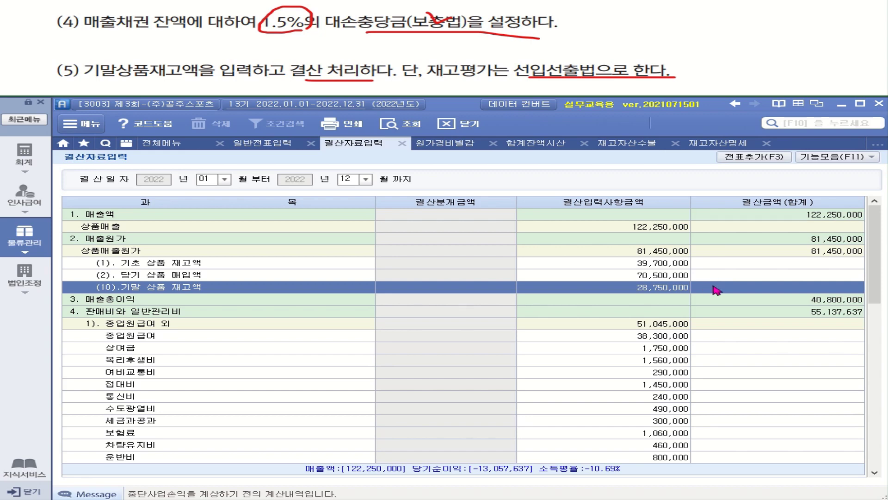
# Add the closing entries from 결산자료입력 to the general vouchers (일반전표)
pyautogui.click(751, 157)
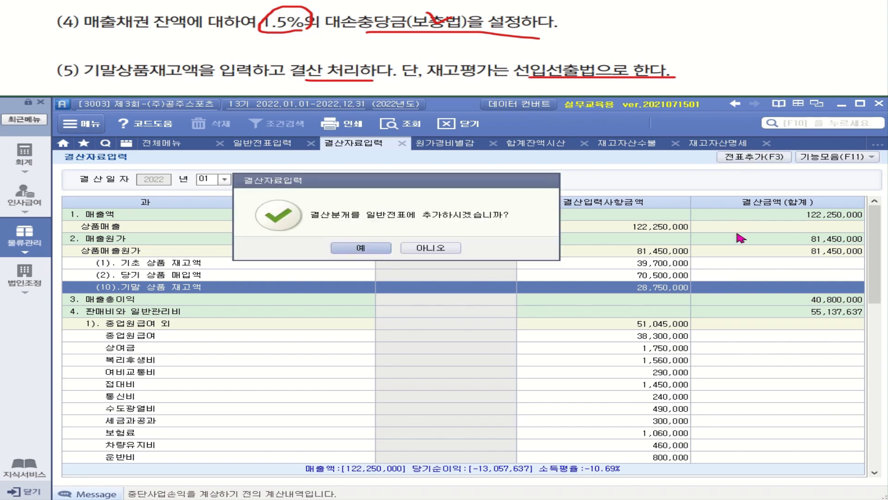
pyautogui.click(387, 252)
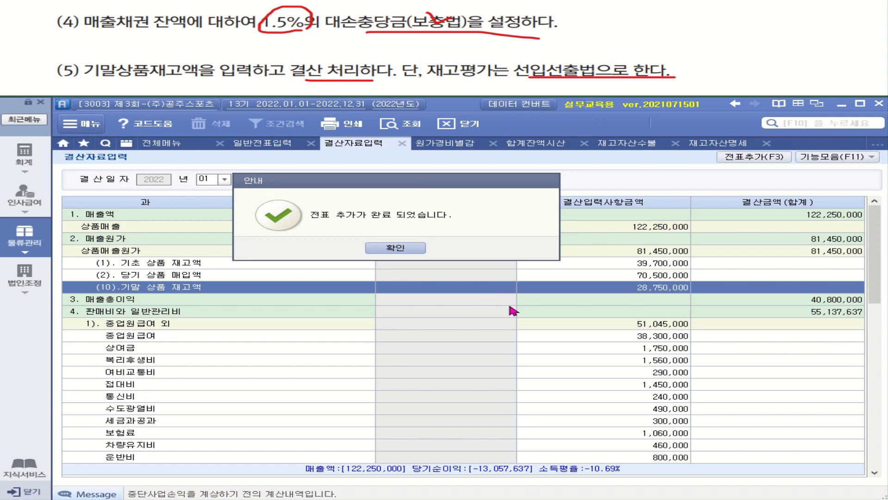
pyautogui.click(399, 255)
# Check the December 31 closing entries for 상품매출원가, 감가상각비 and 대손상각비 in 일반전표입력
pyautogui.click(268, 144)
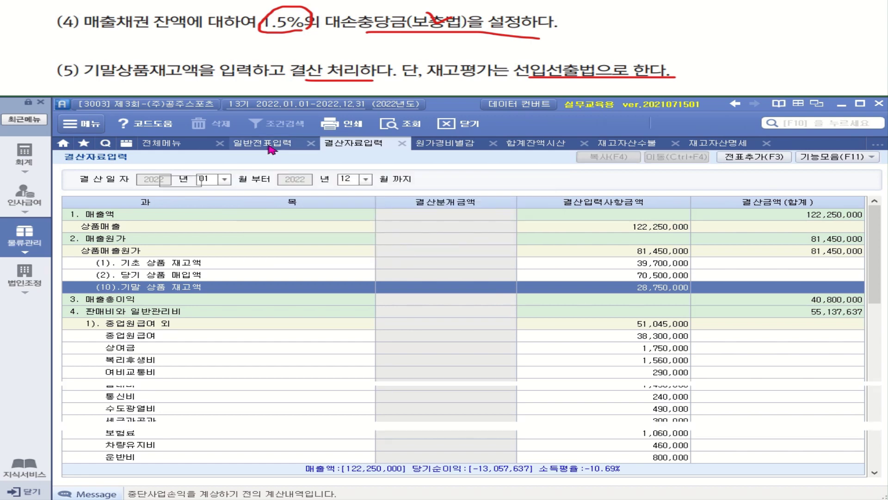
pyautogui.press('Return')
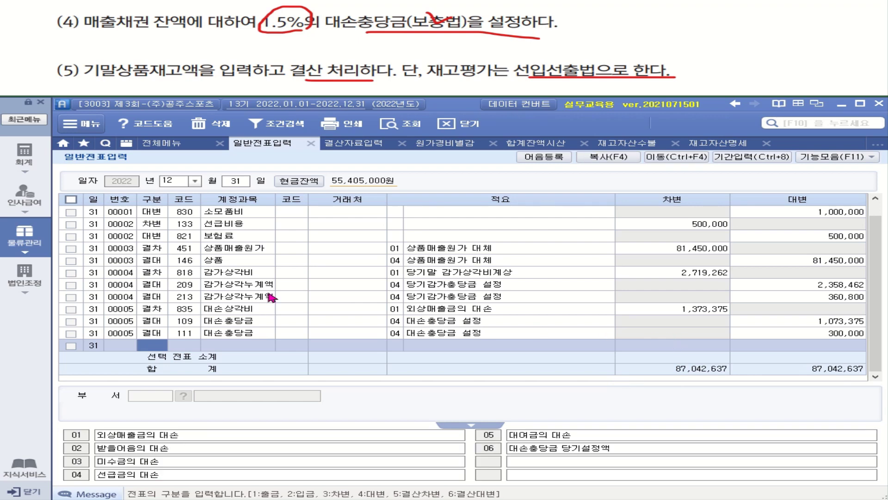
pyautogui.click(248, 262)
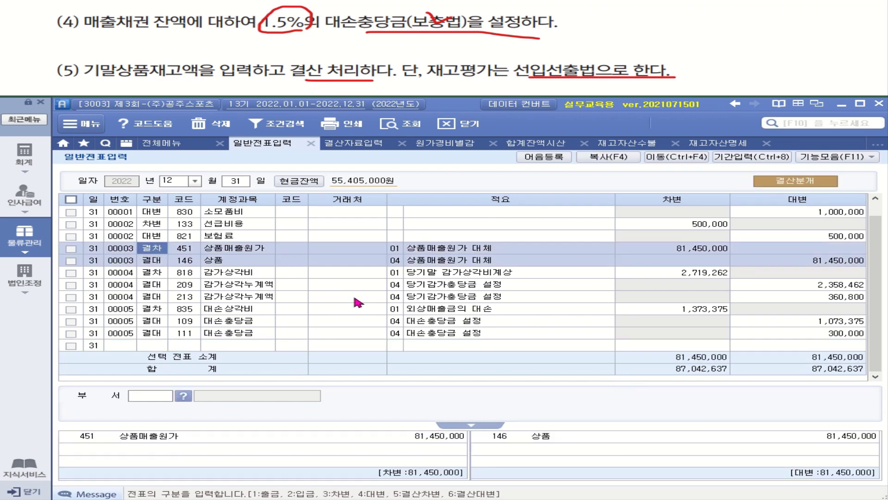
pyautogui.click(245, 273)
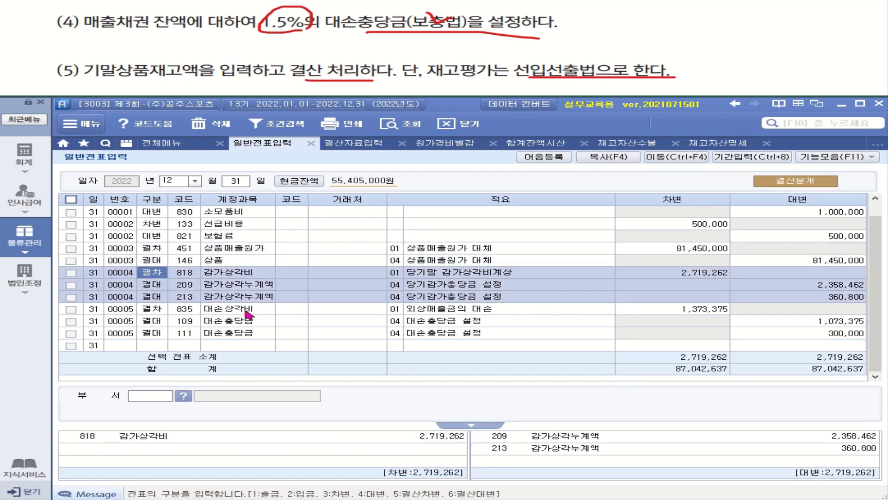
pyautogui.click(247, 312)
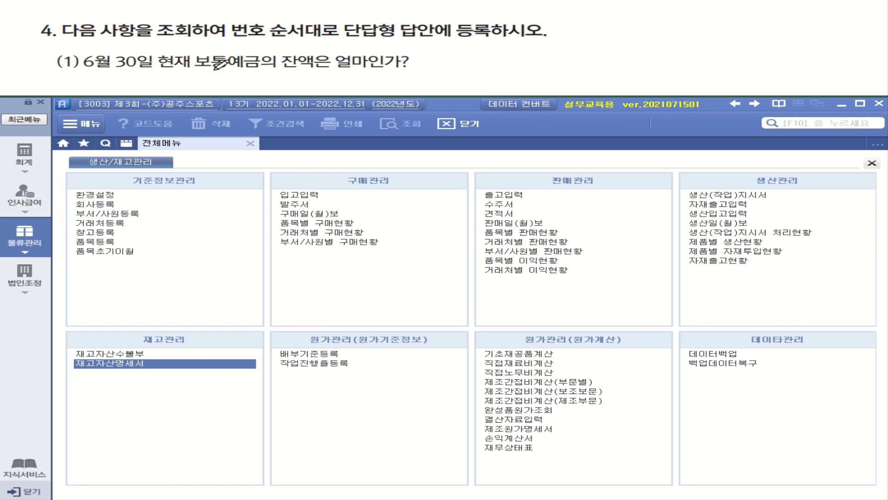
# Query 합계잔액시산표 in the 회계 module as of June 30, 2022 and check the debit balance of 보통예금
pyautogui.moveTo(204, 70)
pyautogui.mouseDown()
pyautogui.moveTo(329, 71)
pyautogui.moveTo(283, 63)
pyautogui.moveTo(296, 43)
pyautogui.moveTo(334, 68)
pyautogui.mouseUp()
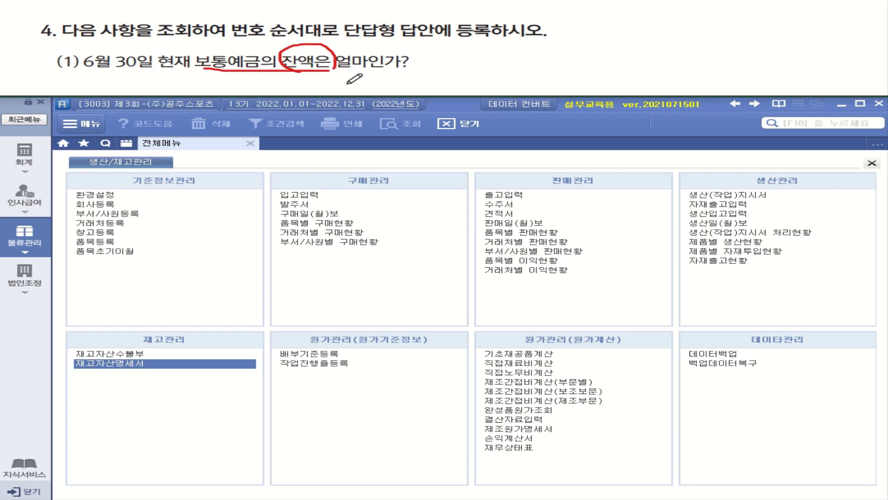
pyautogui.click(26, 159)
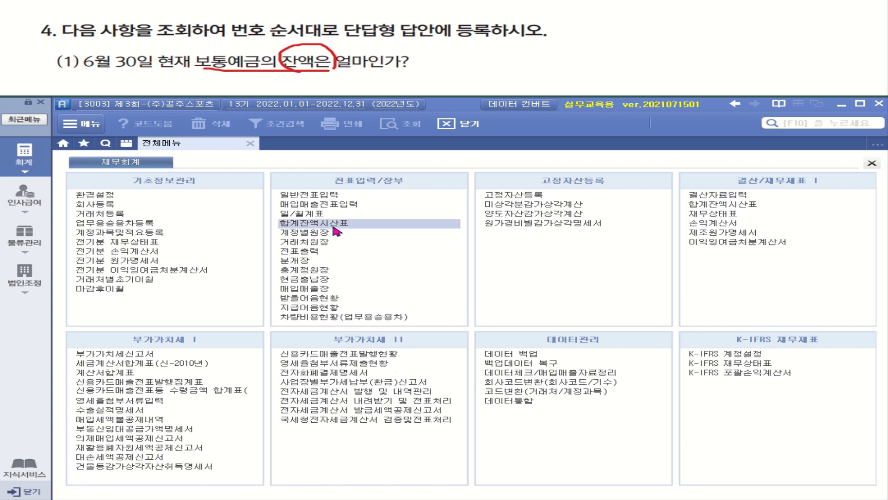
pyautogui.click(734, 209)
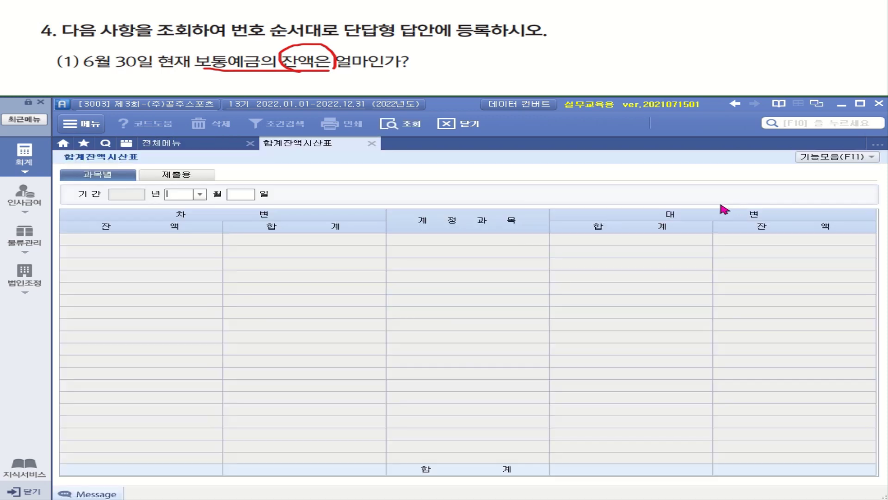
pyautogui.click(199, 194)
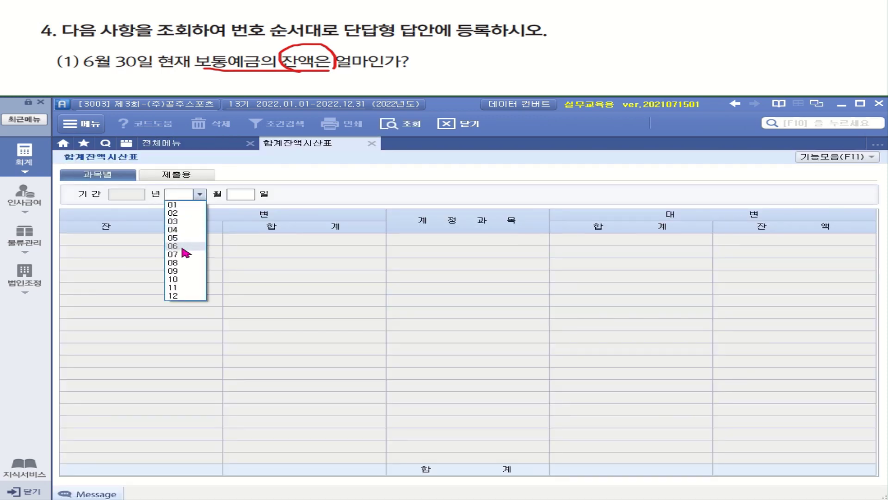
pyautogui.click(201, 250)
pyautogui.press('Return')
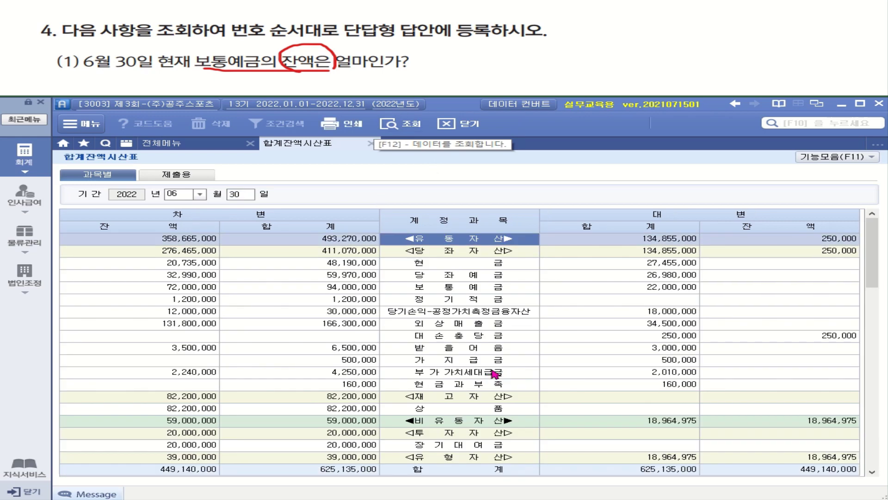
pyautogui.click(485, 291)
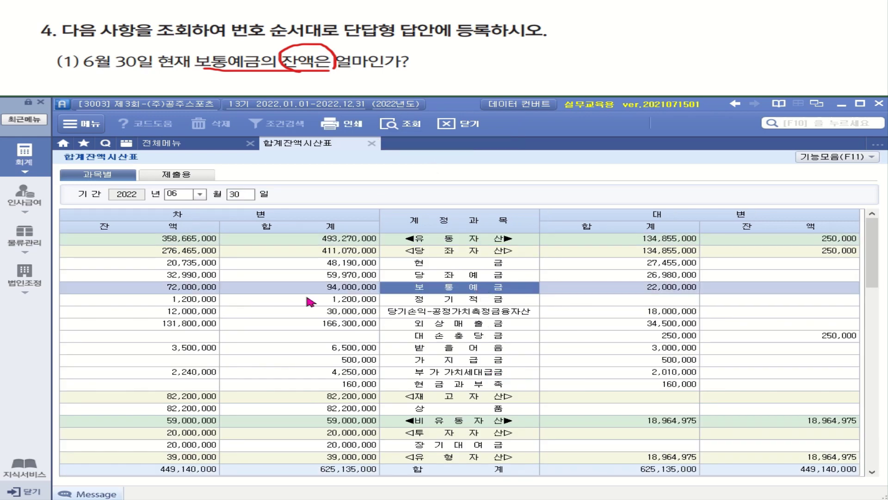
pyautogui.click(189, 290)
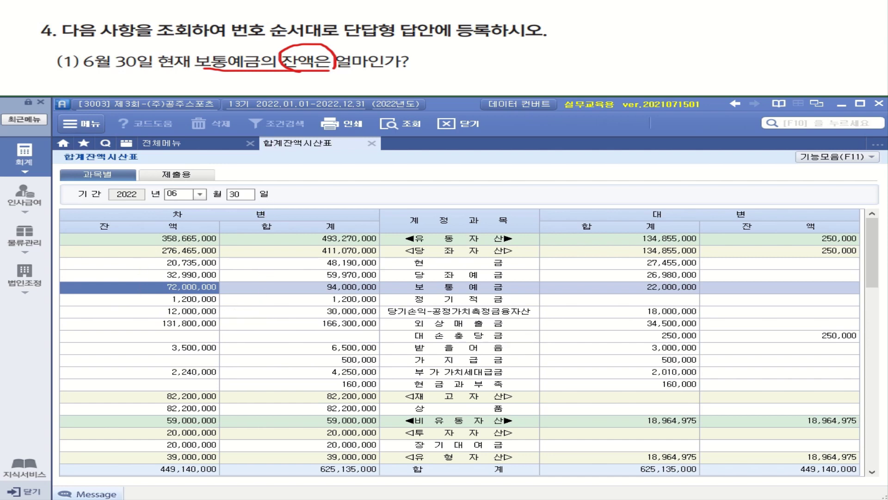
# Check the January to June total of 영업외비용 in the June 30 합계잔액시산표
pyautogui.scroll(-3, 296, 46)
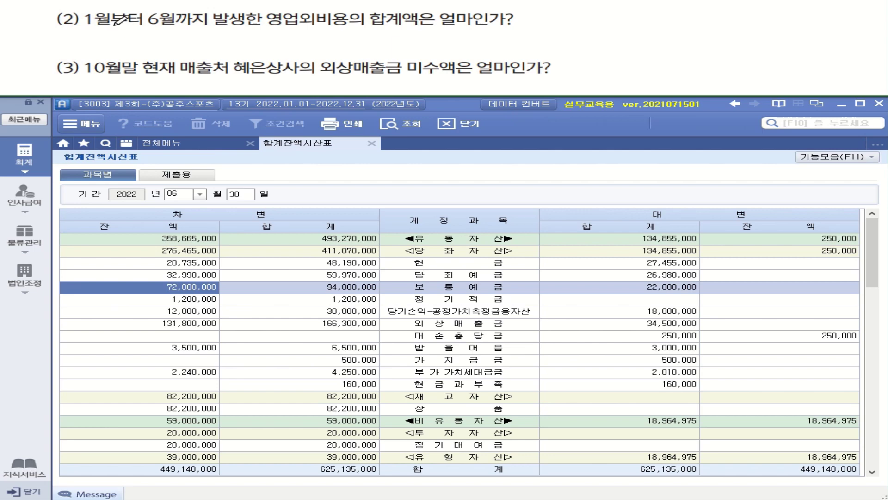
pyautogui.moveTo(86, 32); pyautogui.dragTo(188, 36)
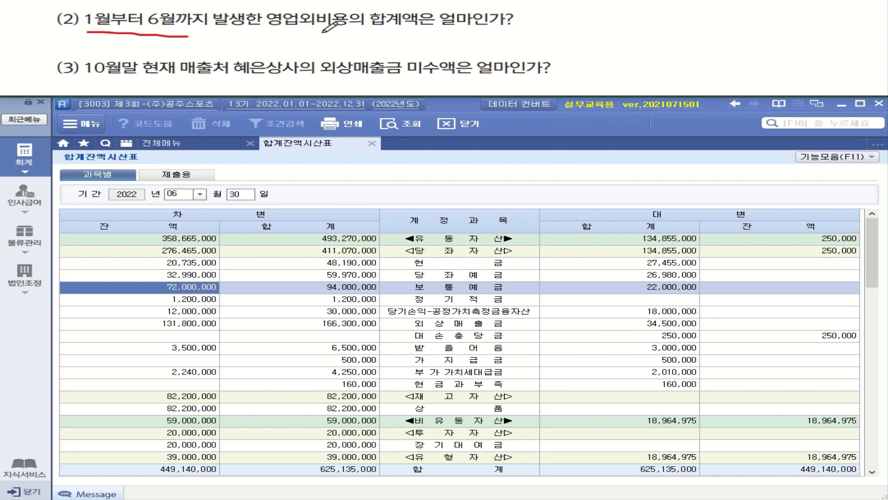
pyautogui.moveTo(346, 31)
pyautogui.mouseDown()
pyautogui.moveTo(264, 29)
pyautogui.moveTo(345, 6)
pyautogui.moveTo(351, 31)
pyautogui.moveTo(512, 30)
pyautogui.mouseUp()
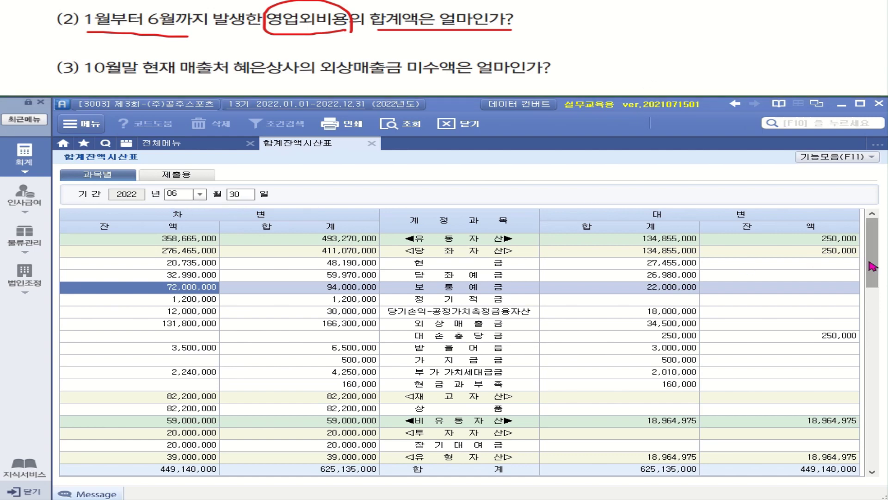
pyautogui.moveTo(874, 265); pyautogui.dragTo(885, 461)
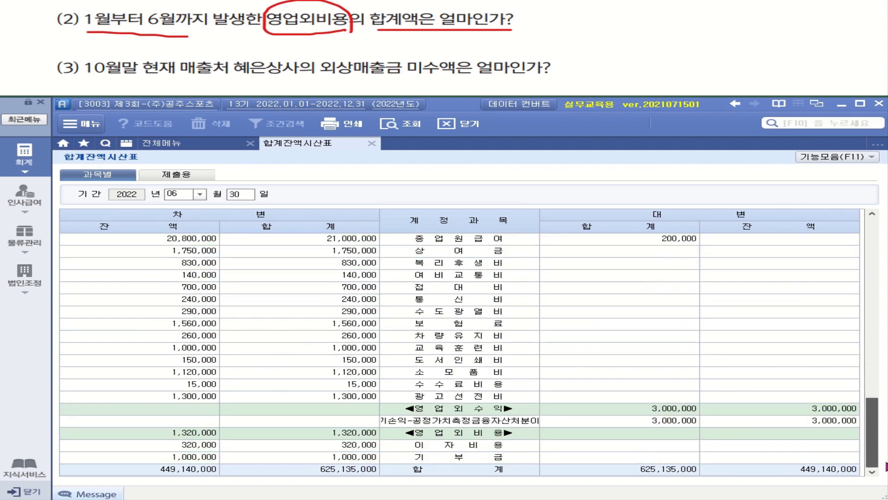
pyautogui.moveTo(558, 453); pyautogui.dragTo(452, 441)
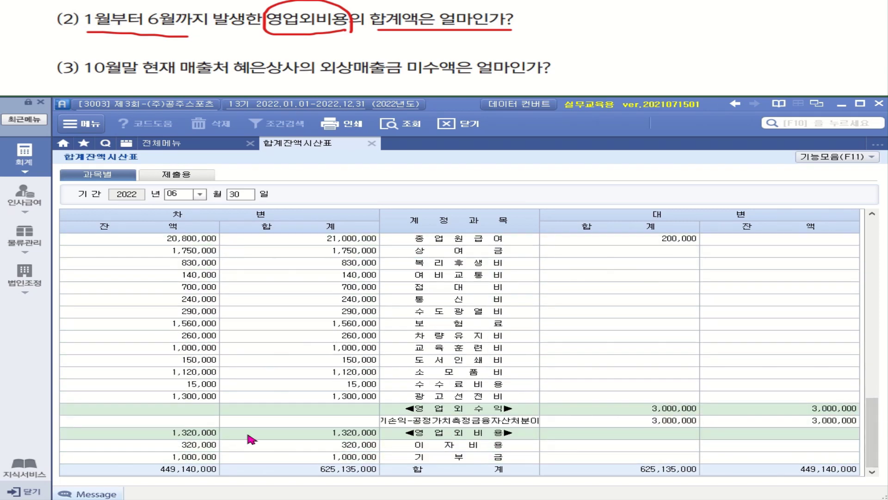
pyautogui.click(205, 434)
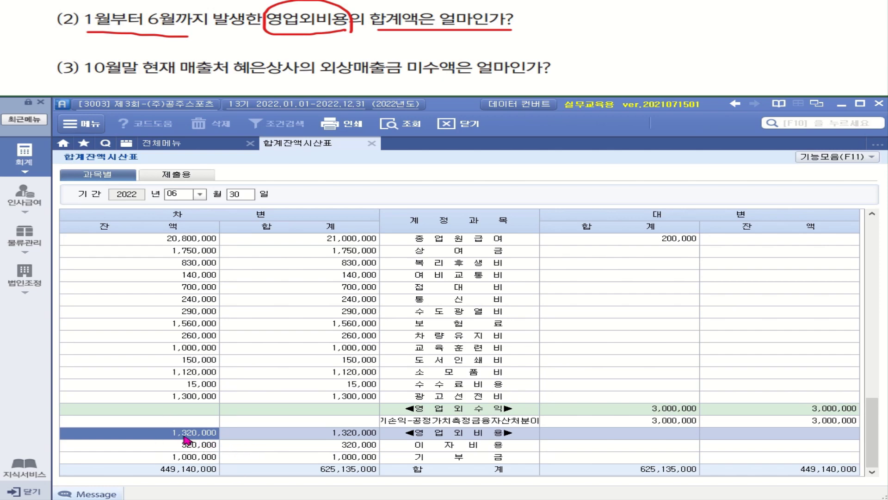
# Query 손익계산서 for month 06 and check the current-period total of 영업외비용
pyautogui.click(179, 145)
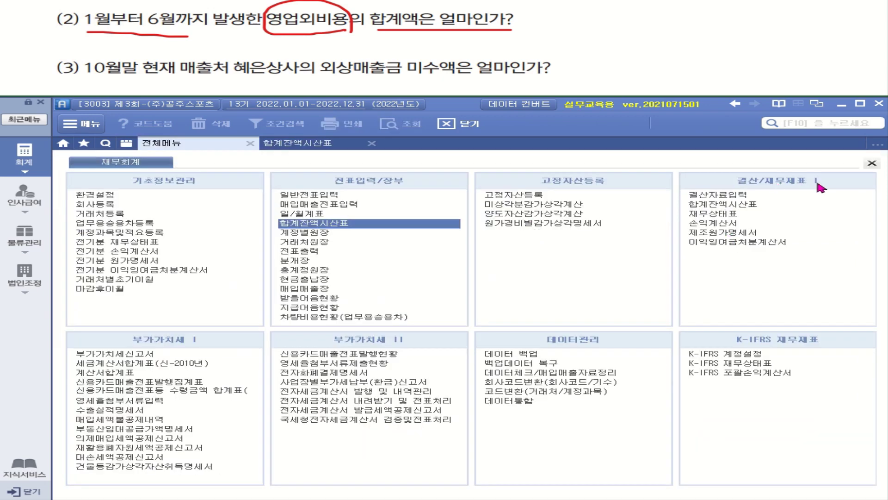
pyautogui.click(712, 223)
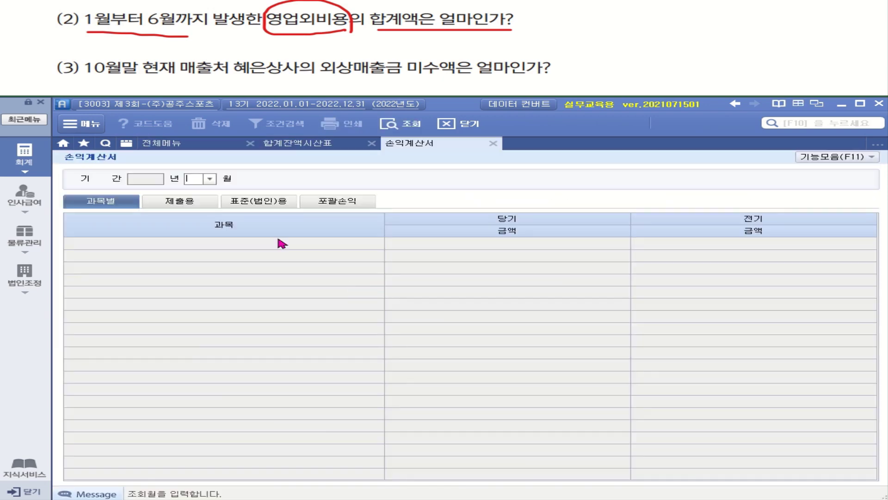
pyautogui.click(210, 179)
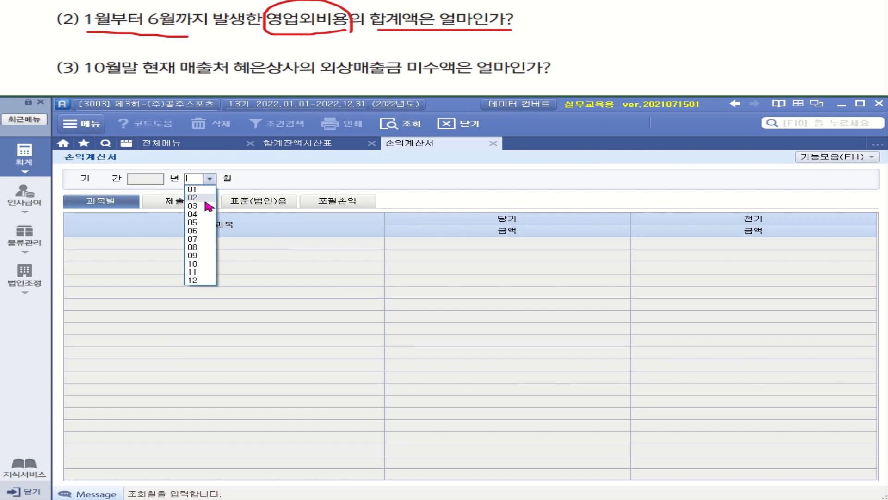
pyautogui.click(199, 230)
pyautogui.scroll(-5, 444, 405)
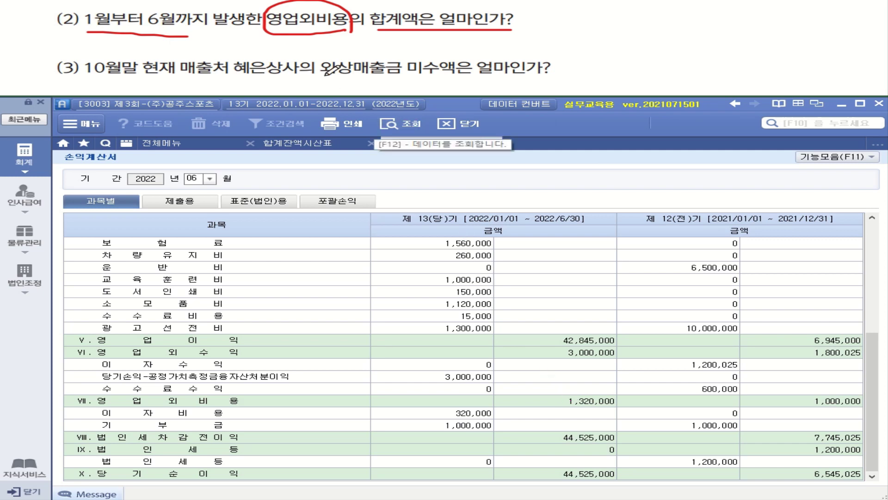
# Open 거래처원장 and set the 잔액 query period from January 1 to October 31, 2022
pyautogui.moveTo(473, 70)
pyautogui.mouseDown()
pyautogui.moveTo(407, 55)
pyautogui.moveTo(481, 64)
pyautogui.moveTo(470, 78)
pyautogui.moveTo(526, 55)
pyautogui.mouseUp()
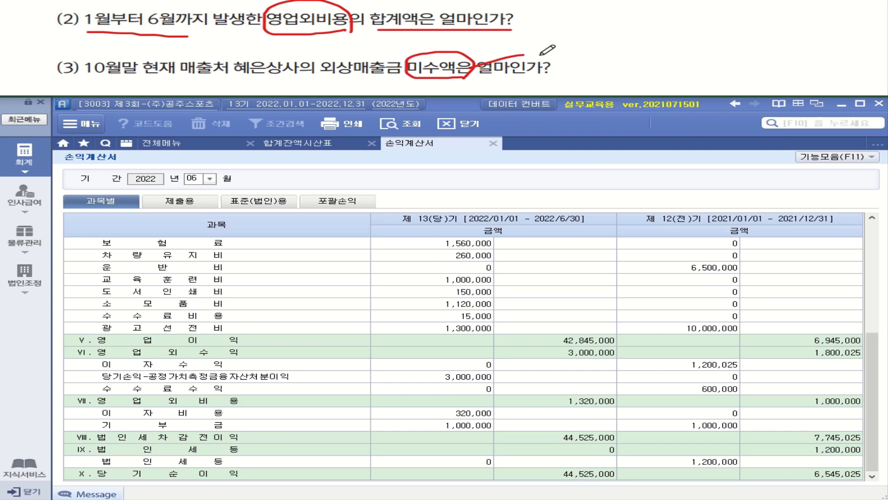
pyautogui.click(171, 145)
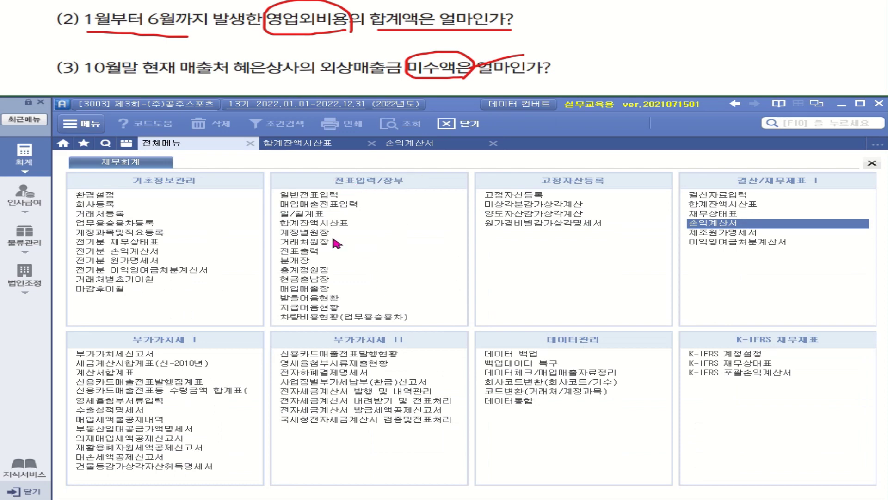
pyautogui.click(328, 241)
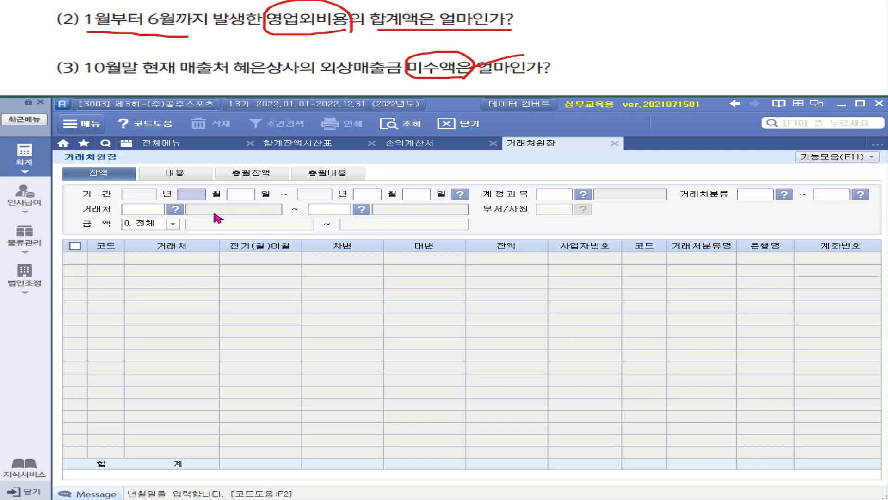
pyautogui.write('01')
pyautogui.press('Return')
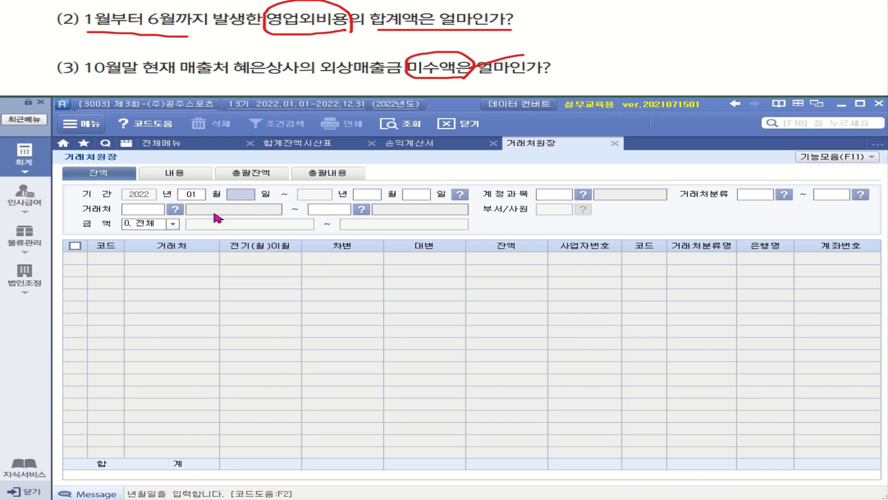
pyautogui.write('01')
pyautogui.press('Return')
pyautogui.write('10')
pyautogui.press('Return')
pyautogui.write('3')
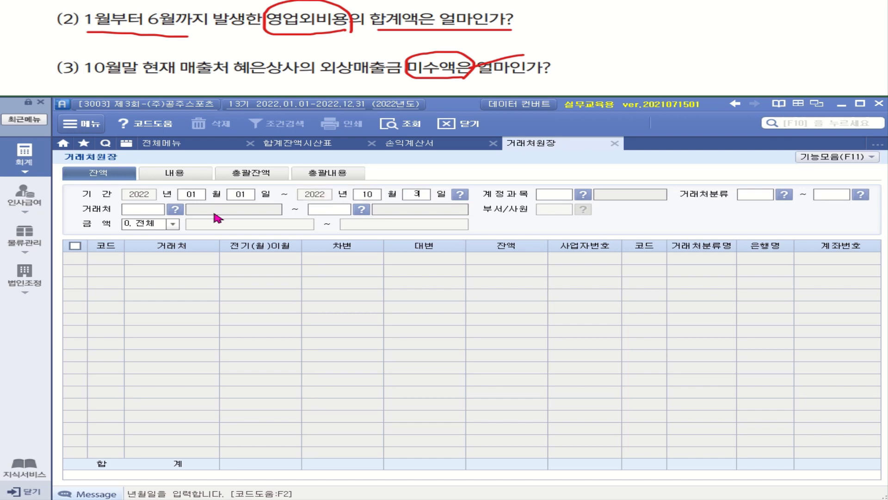
pyautogui.write('1')
pyautogui.press('Return')
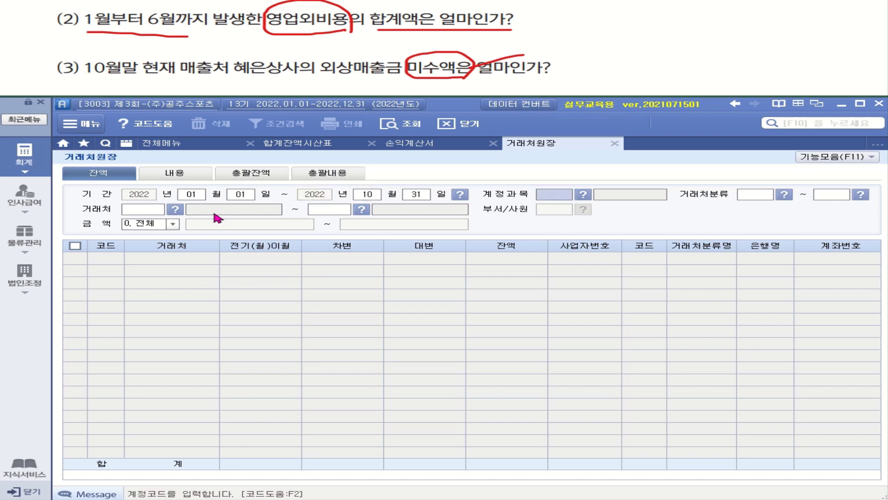
# Query the 거래처원장 for account 108 외상매출금 across all 거래처 and check the 잔액 of 혜은상사
pyautogui.press('F2')
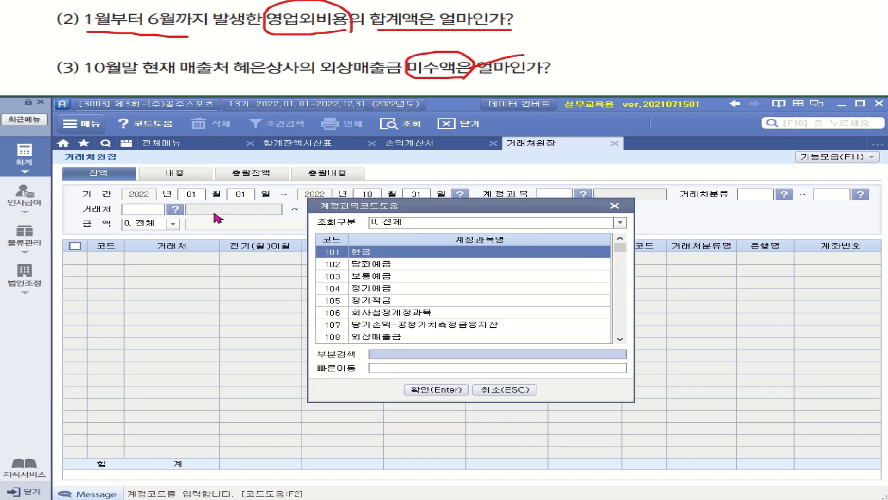
pyautogui.click(387, 337)
pyautogui.doubleClick(389, 337)
pyautogui.press('Return')
pyautogui.press('Return')
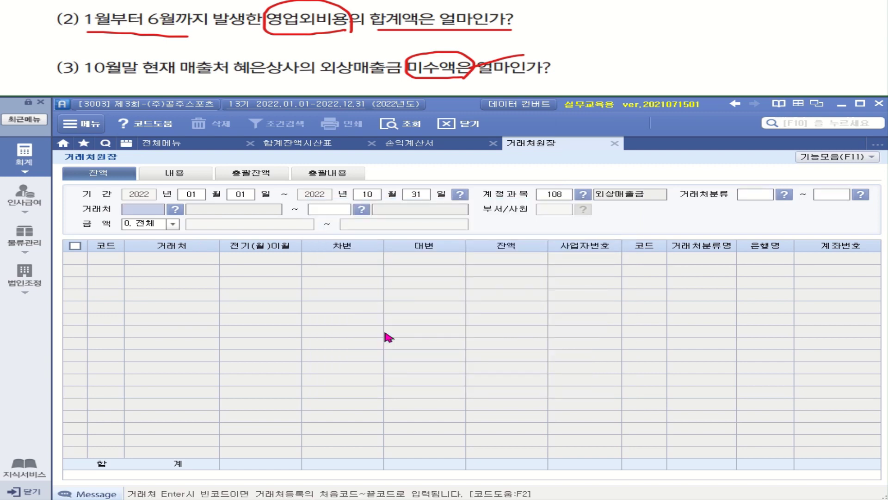
pyautogui.press('Return')
pyautogui.press('Return')
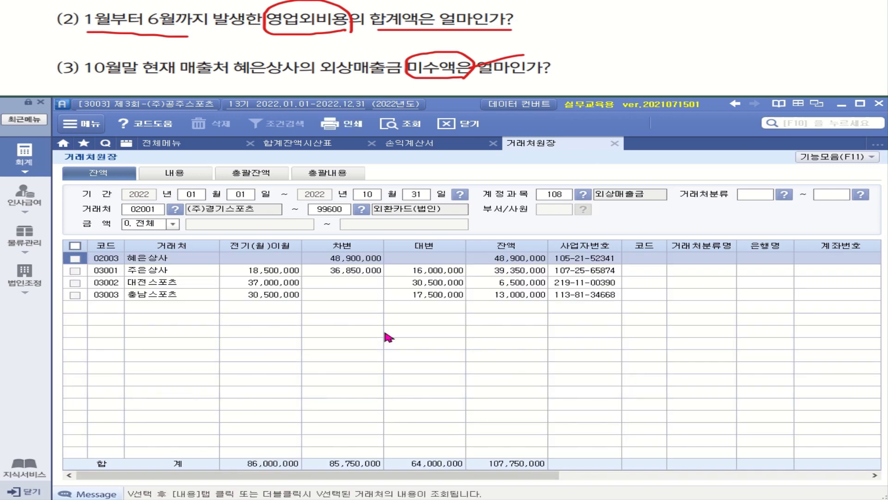
pyautogui.click(162, 260)
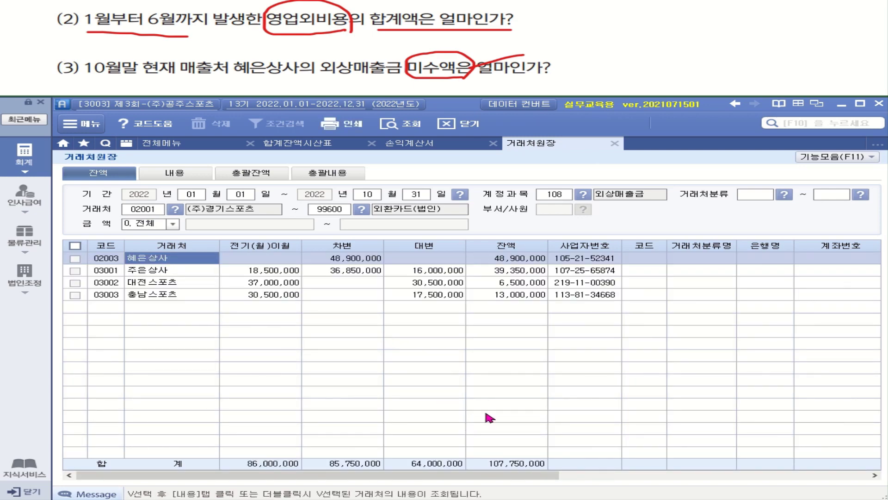
pyautogui.click(532, 260)
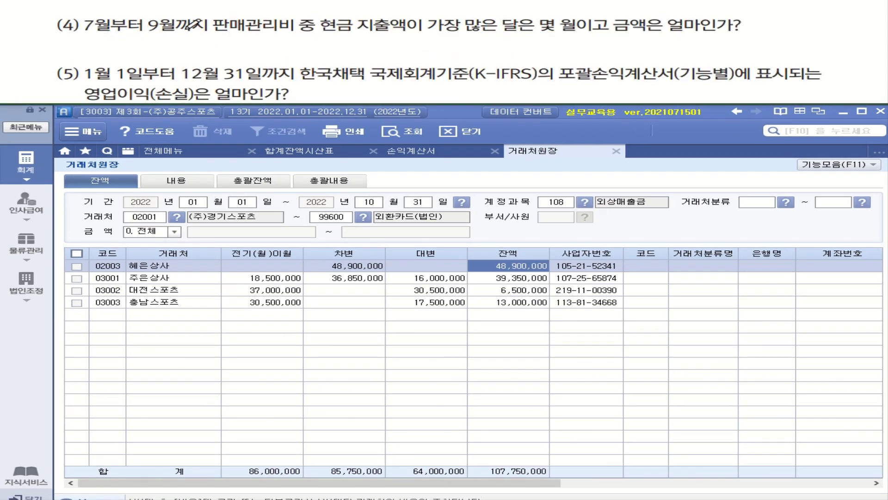
pyautogui.moveTo(89, 34); pyautogui.dragTo(206, 31)
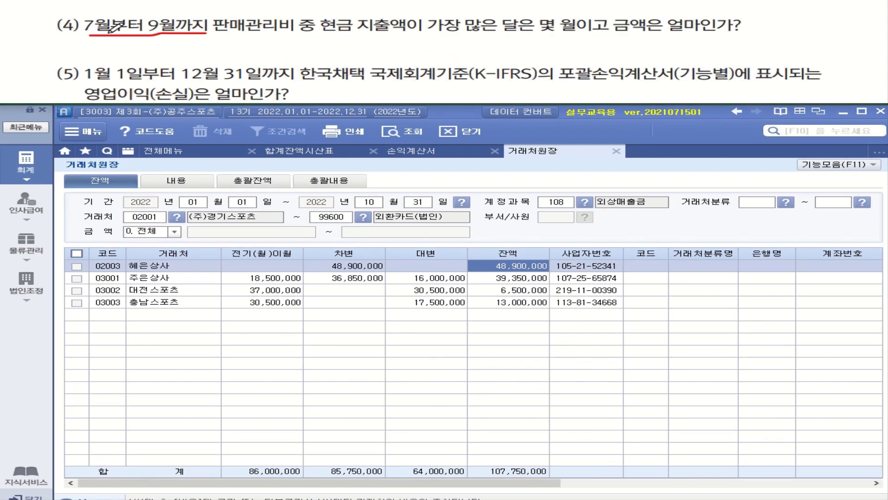
pyautogui.moveTo(90, 15)
pyautogui.mouseDown()
pyautogui.moveTo(78, 24)
pyautogui.moveTo(87, 33)
pyautogui.mouseUp()
pyautogui.moveTo(163, 24)
pyautogui.mouseDown()
pyautogui.moveTo(139, 32)
pyautogui.moveTo(179, 39)
pyautogui.mouseUp()
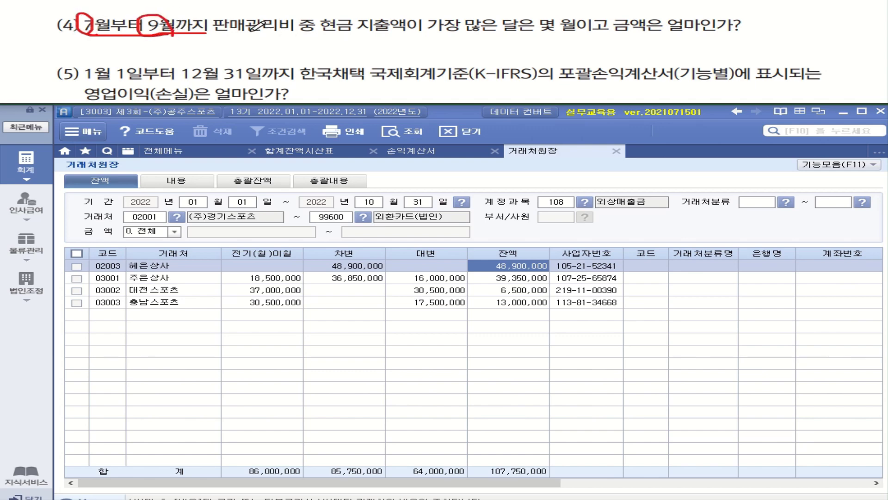
pyautogui.moveTo(322, 35); pyautogui.dragTo(276, 35)
pyautogui.moveTo(427, 23)
pyautogui.mouseDown()
pyautogui.moveTo(407, 33)
pyautogui.moveTo(368, 18)
pyautogui.moveTo(437, 21)
pyautogui.moveTo(422, 42)
pyautogui.moveTo(759, 37)
pyautogui.mouseUp()
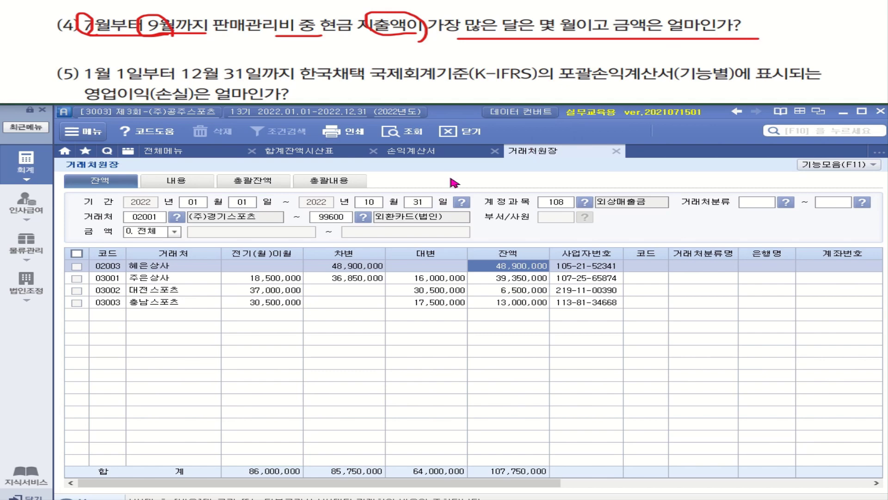
# Query the 월계표 in 일/월계표 for month 07 only and check the debit-side 현금 amount of 판매관리비
pyautogui.click(163, 153)
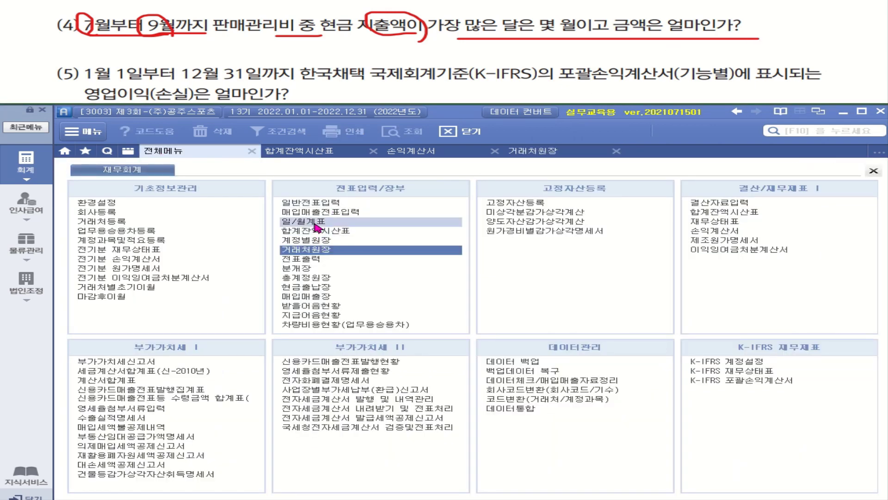
pyautogui.click(318, 226)
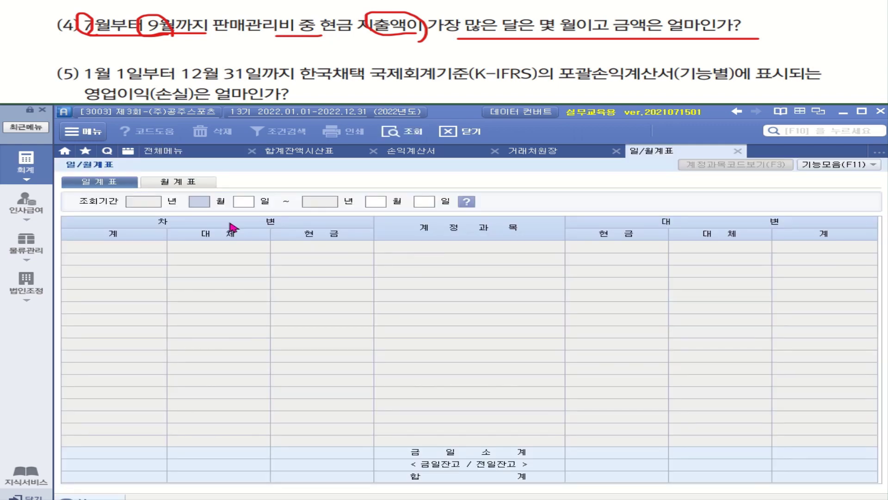
pyautogui.click(176, 184)
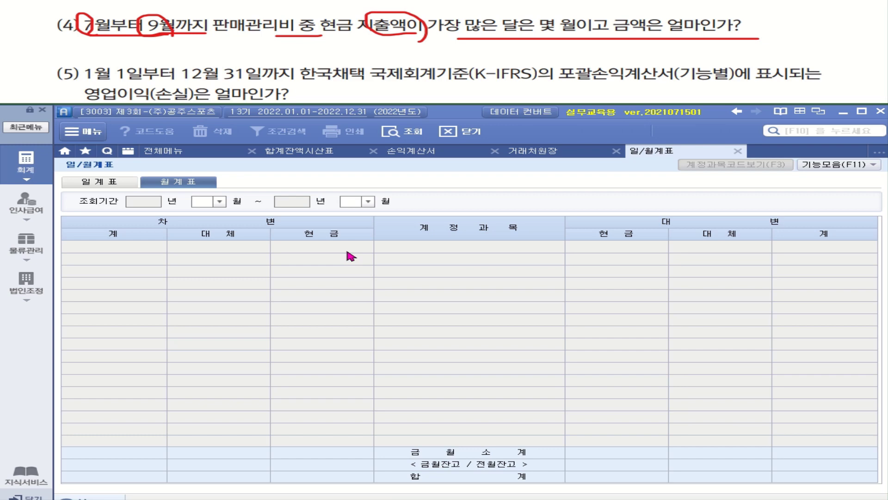
pyautogui.click(220, 201)
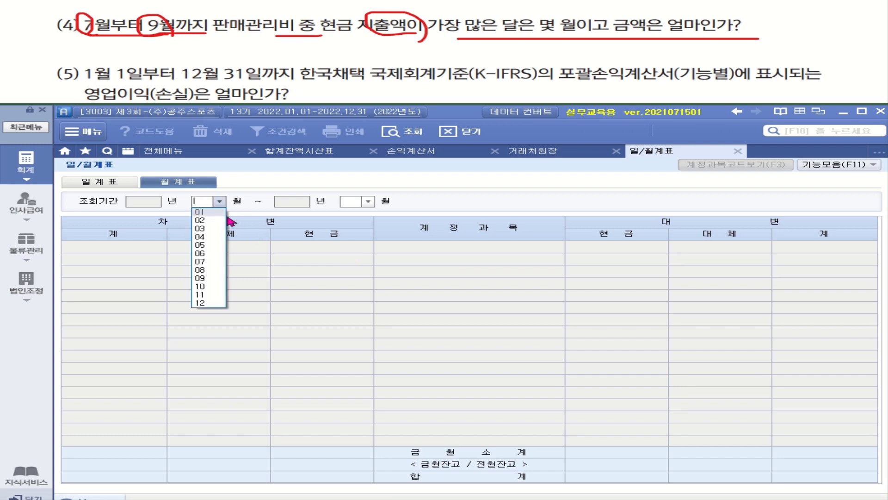
pyautogui.click(208, 261)
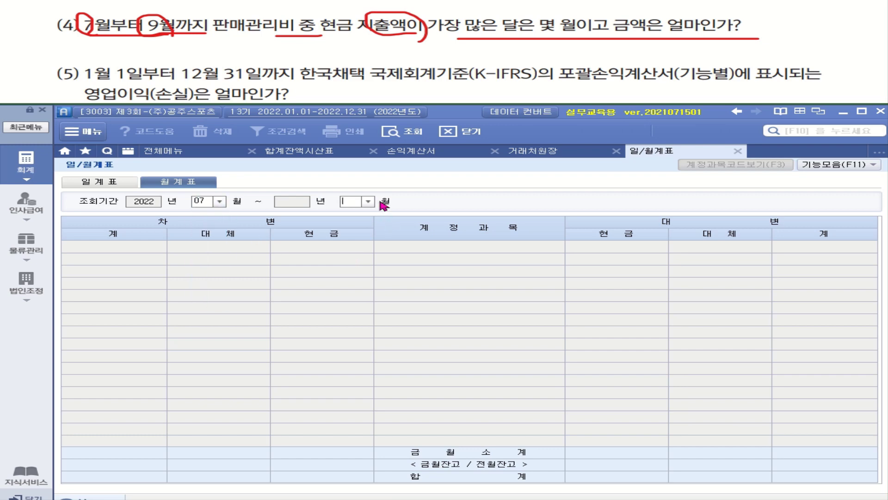
pyautogui.click(370, 202)
pyautogui.click(356, 261)
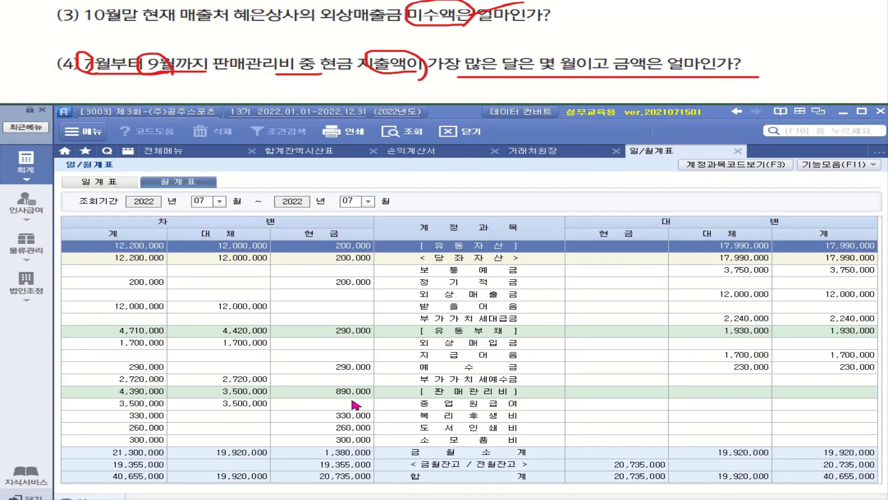
pyautogui.click(354, 400)
pyautogui.click(353, 400)
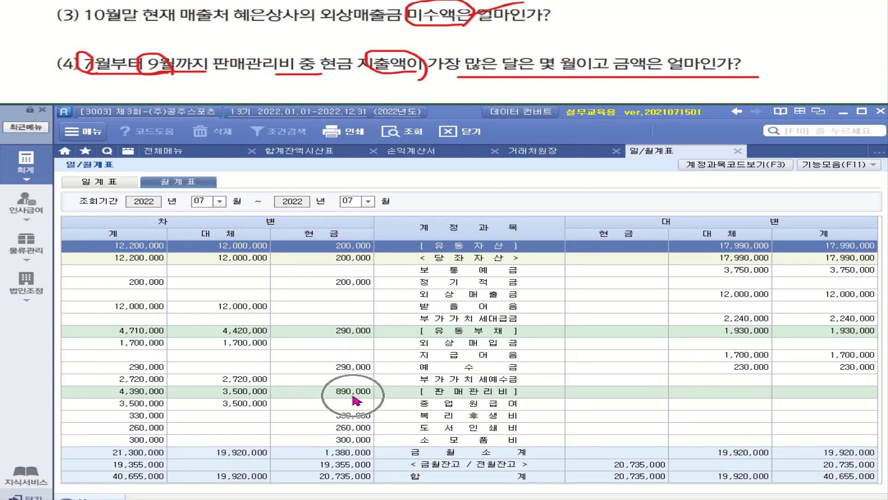
pyautogui.click(354, 400)
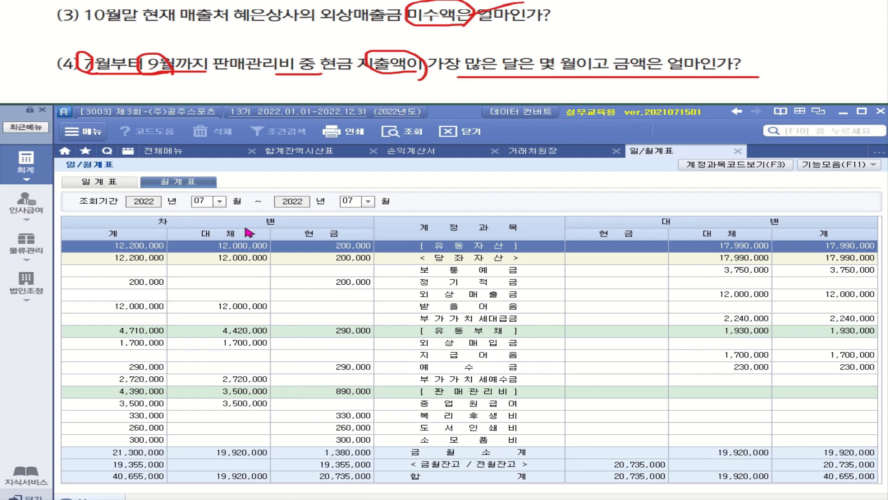
# Query the 월계표 for month 08 only to check the cash portion of 판매관리비
pyautogui.click(220, 202)
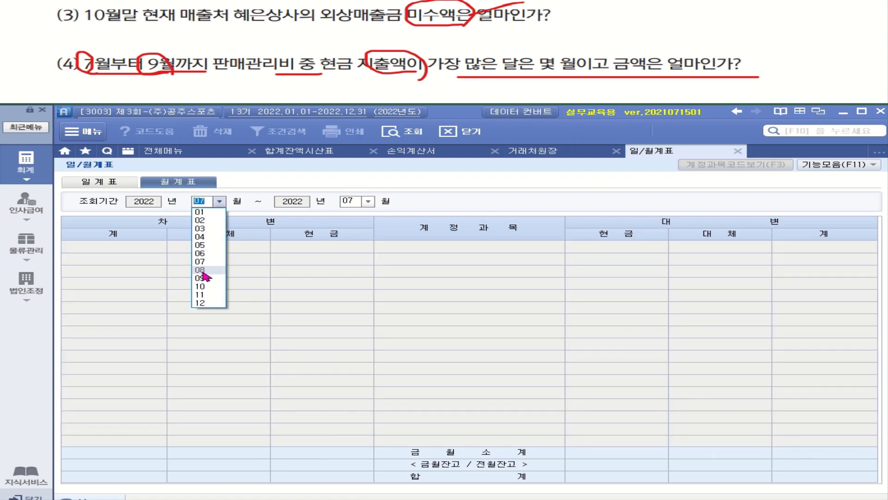
pyautogui.click(200, 269)
pyautogui.click(368, 201)
pyautogui.click(351, 269)
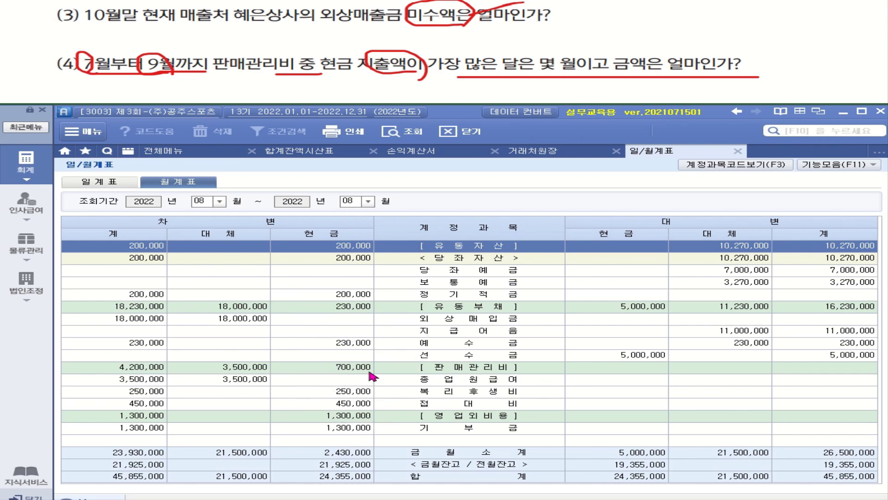
# Query the 월계표 for month 09 only and compare its 판매관리비 cash spending with July and August
pyautogui.click(219, 202)
pyautogui.click(213, 290)
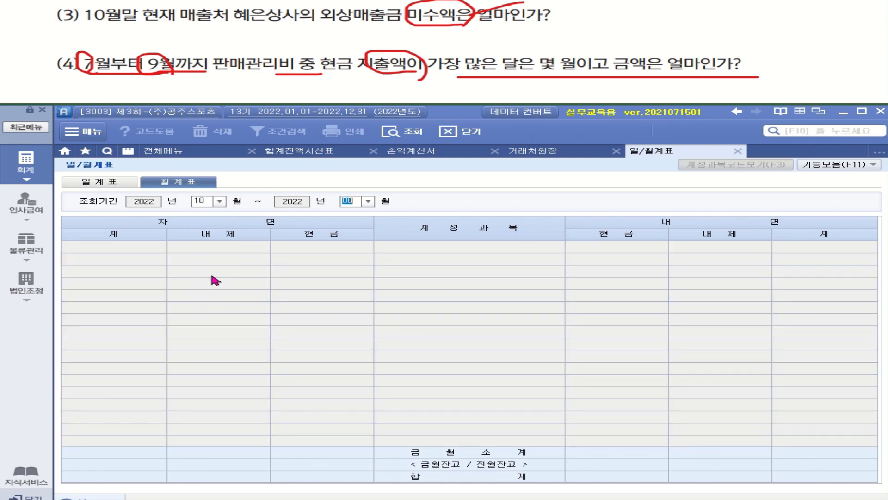
pyautogui.click(220, 202)
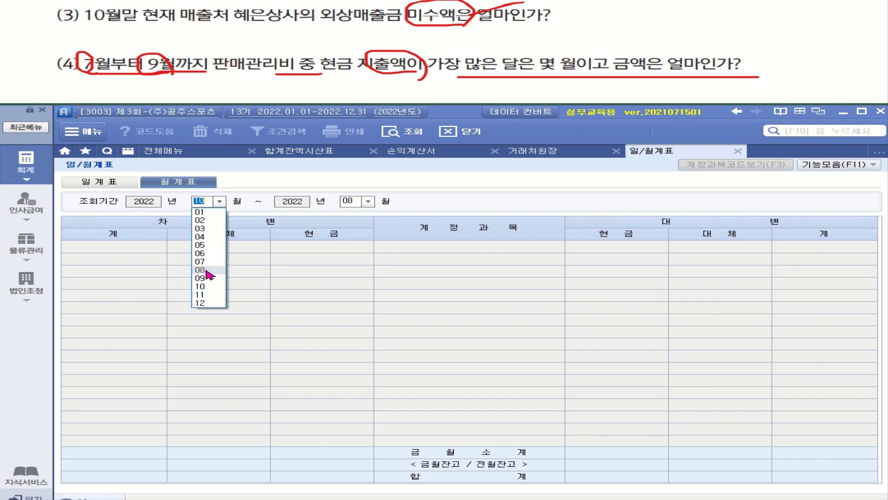
pyautogui.click(206, 279)
pyautogui.click(368, 201)
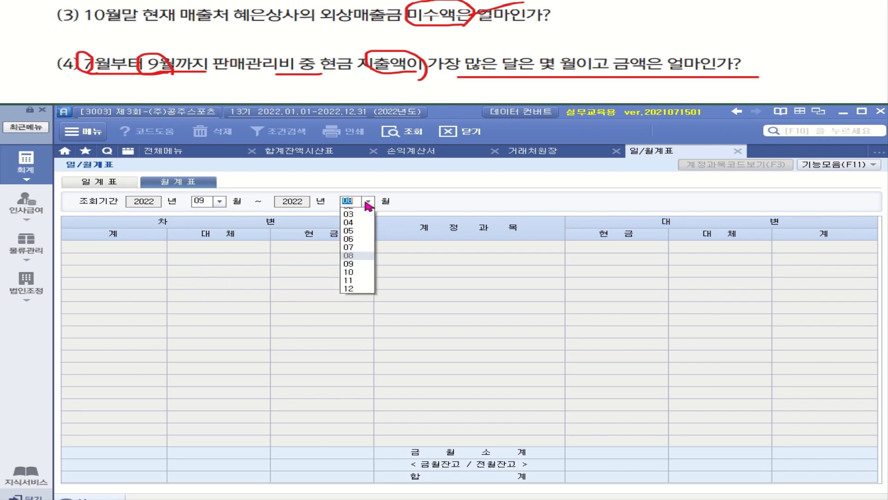
pyautogui.click(357, 278)
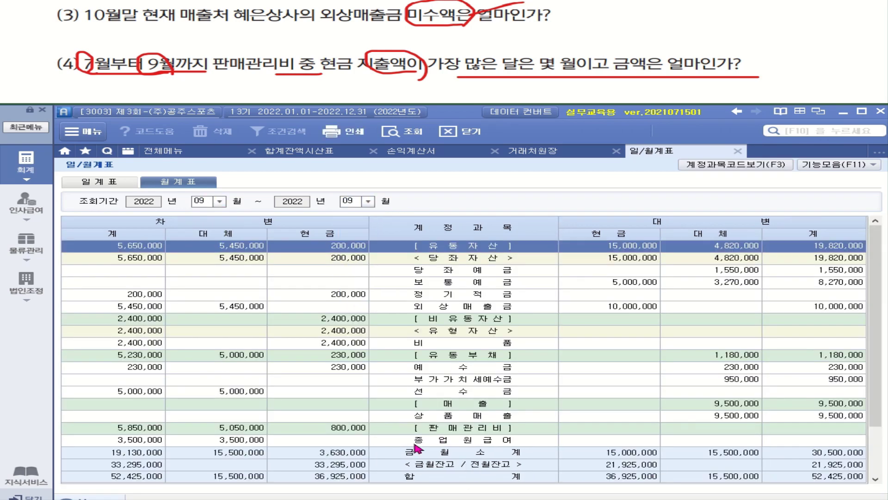
pyautogui.scroll(-2, 410, 436)
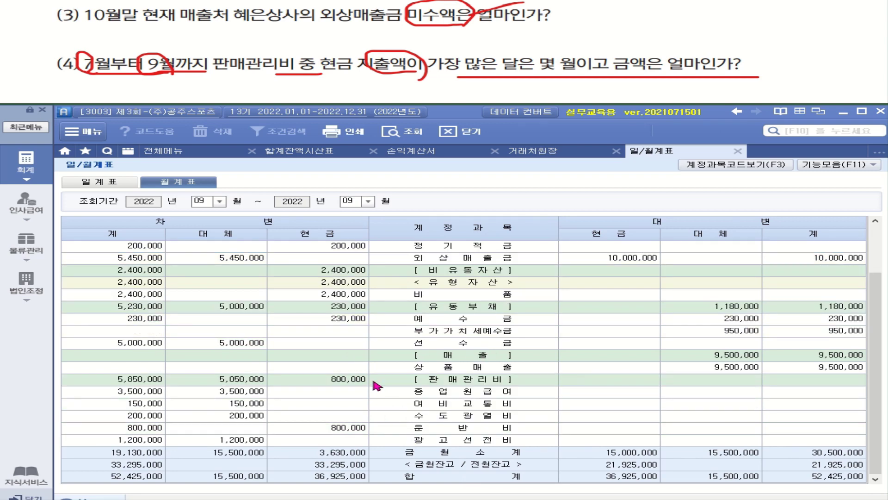
pyautogui.press('ctrl')
pyautogui.press('ctrl')
pyautogui.press('ctrl')
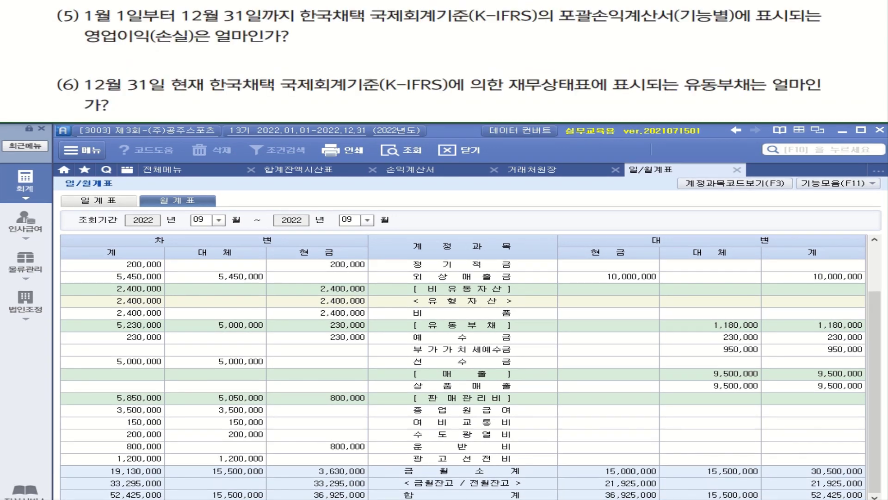
# Query the K-IFRS 포괄손익계산서 for month 12 of 2022
pyautogui.moveTo(402, 25); pyautogui.dragTo(519, 25)
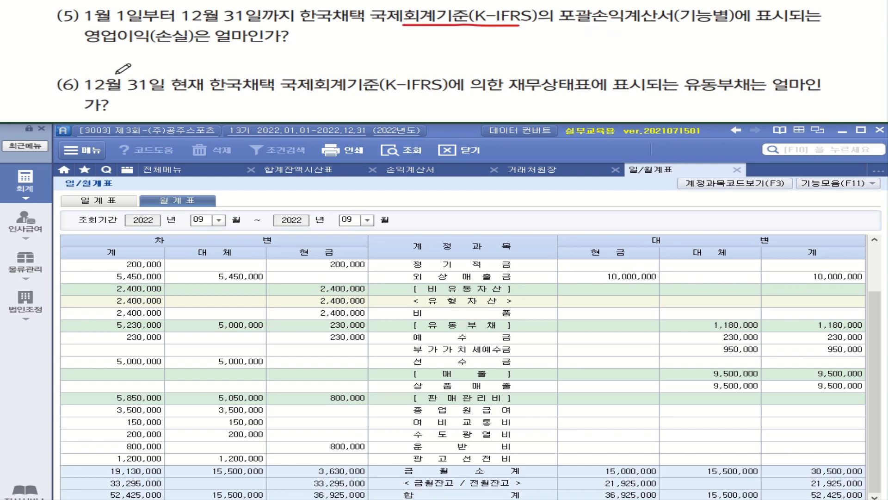
pyautogui.moveTo(199, 44)
pyautogui.mouseDown()
pyautogui.moveTo(157, 25)
pyautogui.moveTo(231, 46)
pyautogui.moveTo(283, 45)
pyautogui.mouseUp()
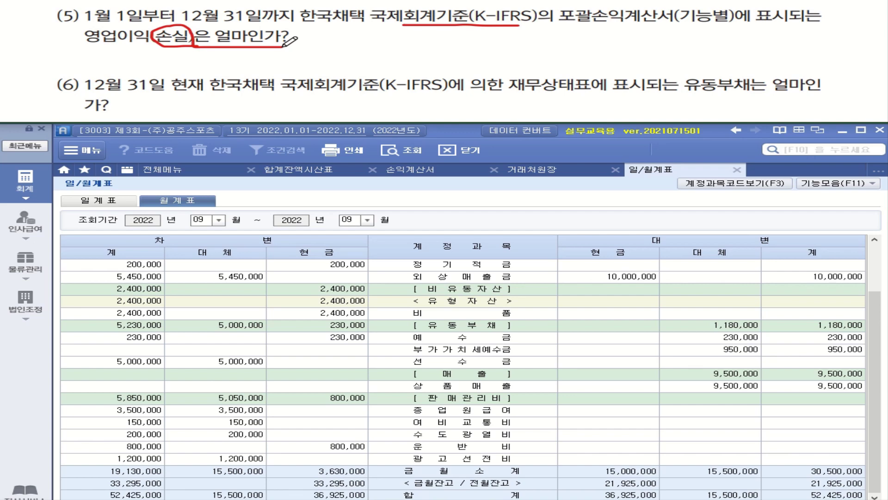
pyautogui.click(162, 170)
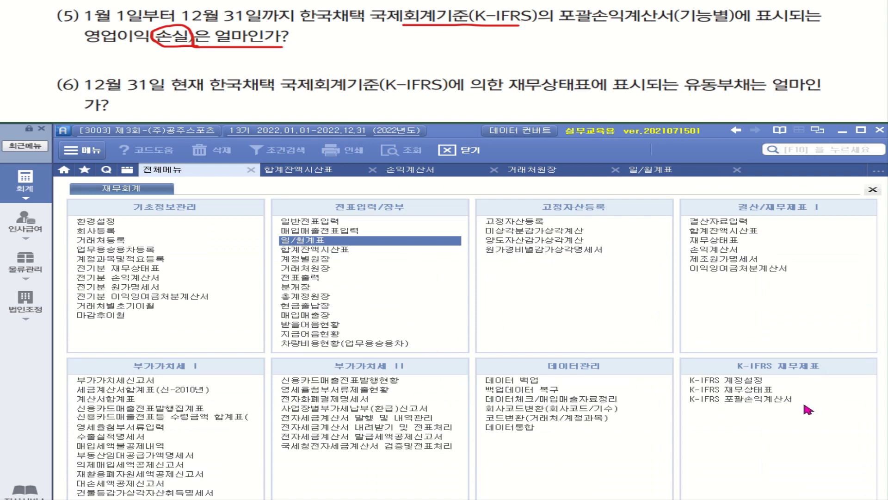
pyautogui.click(758, 399)
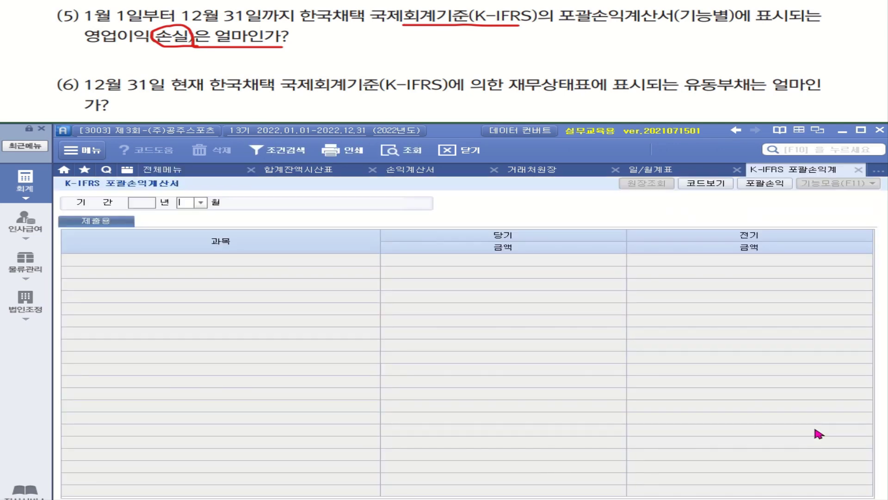
pyautogui.click(200, 202)
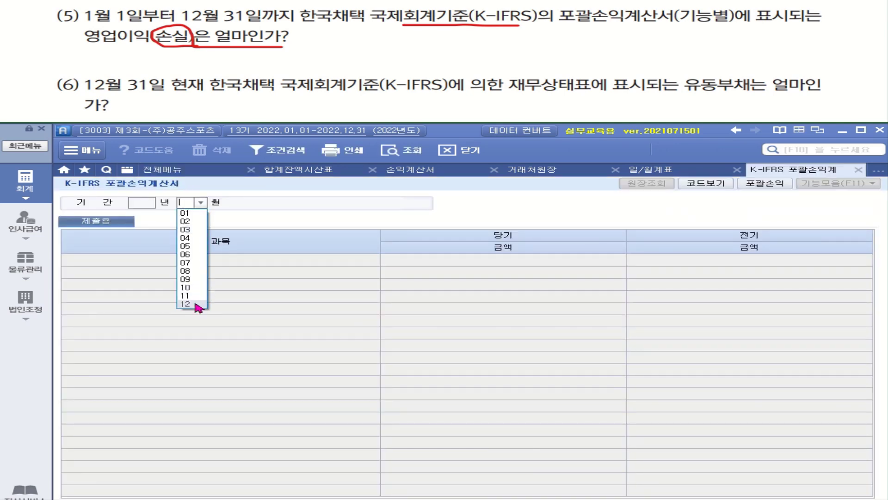
pyautogui.click(198, 307)
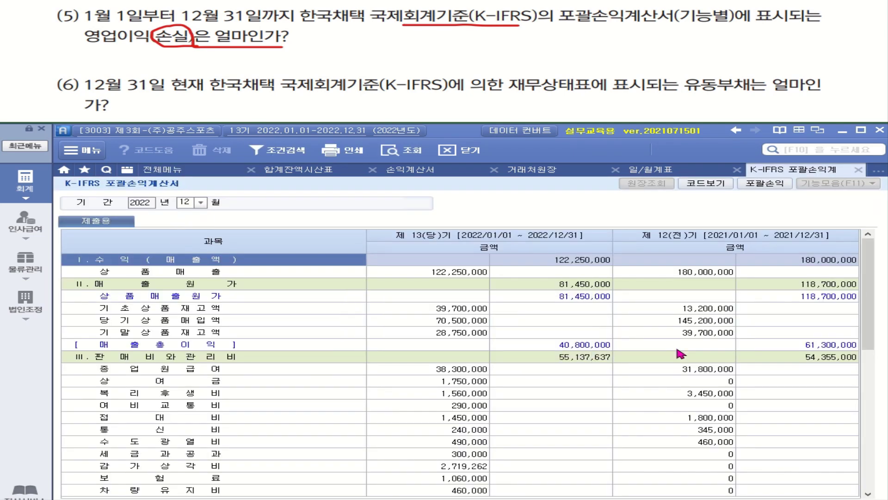
# Find the 영업이익(손실) line in the K-IFRS 포괄손익계산서 and check its current-period amount
pyautogui.moveTo(868, 302); pyautogui.dragTo(869, 446)
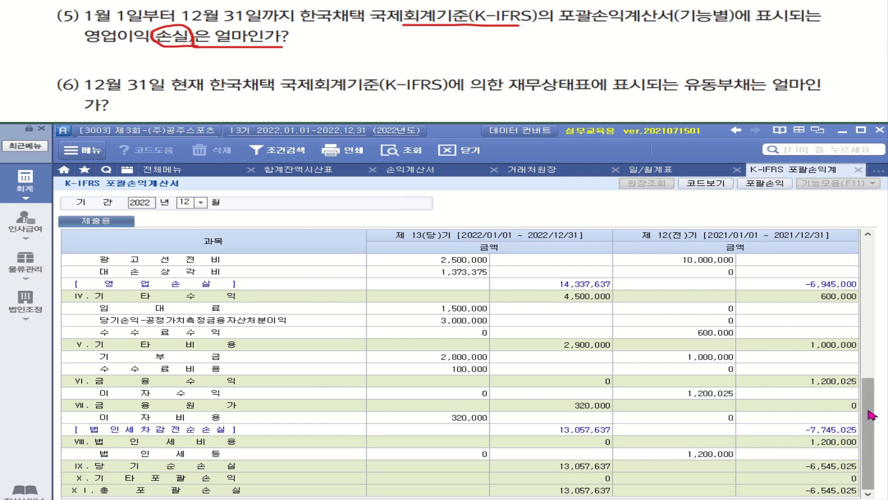
pyautogui.moveTo(872, 414); pyautogui.dragTo(870, 370)
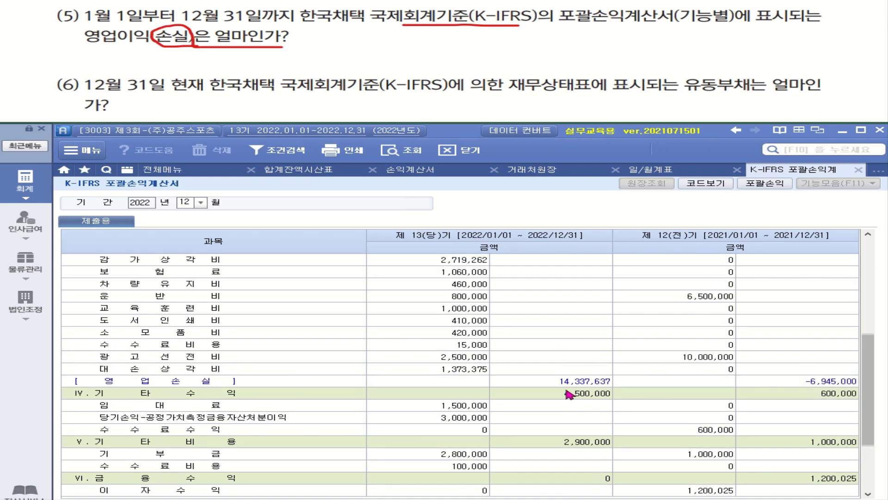
pyautogui.click(601, 387)
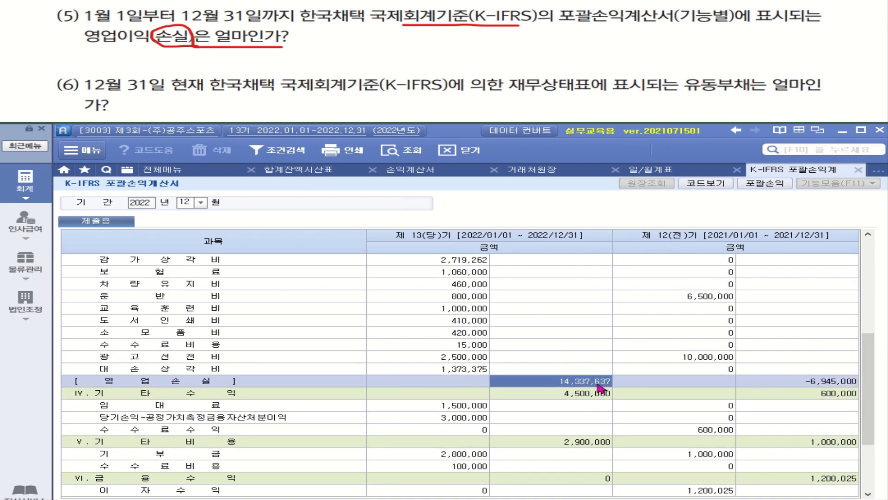
pyautogui.click(599, 385)
pyautogui.click(207, 380)
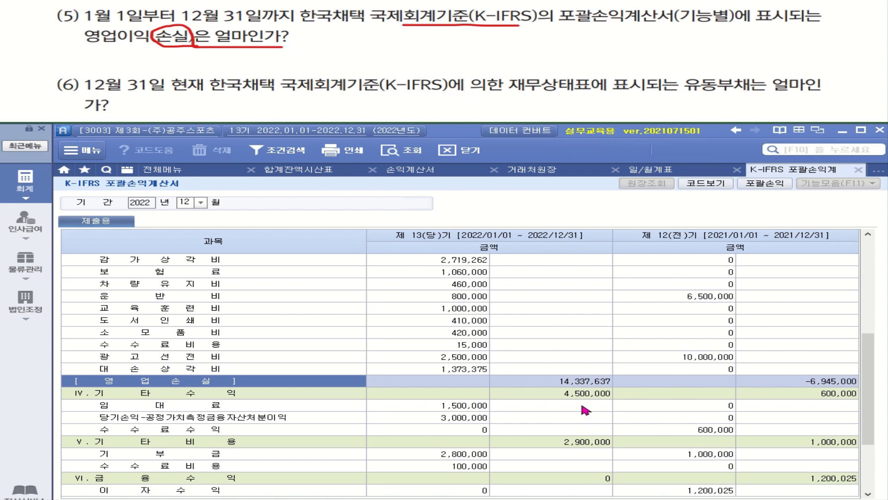
# Query the K-IFRS 재무상태표 for month 12 of 2022 and check the current-period 유동부채 total
pyautogui.click(185, 170)
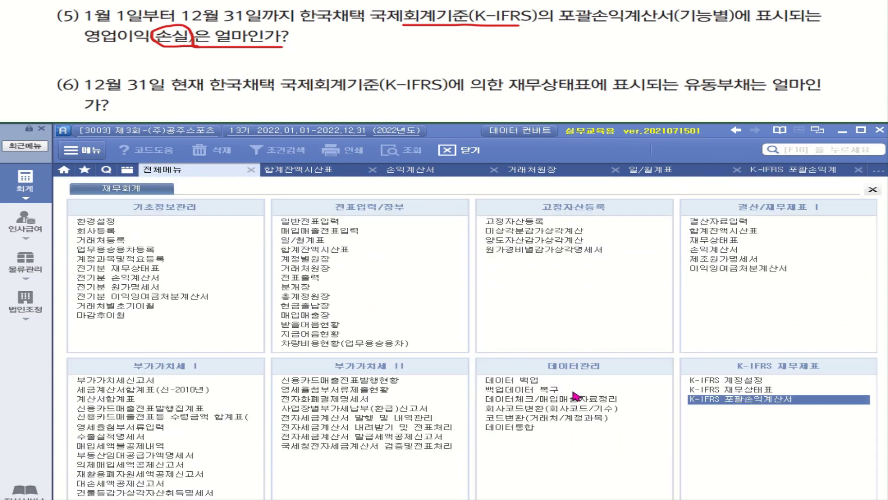
pyautogui.click(750, 392)
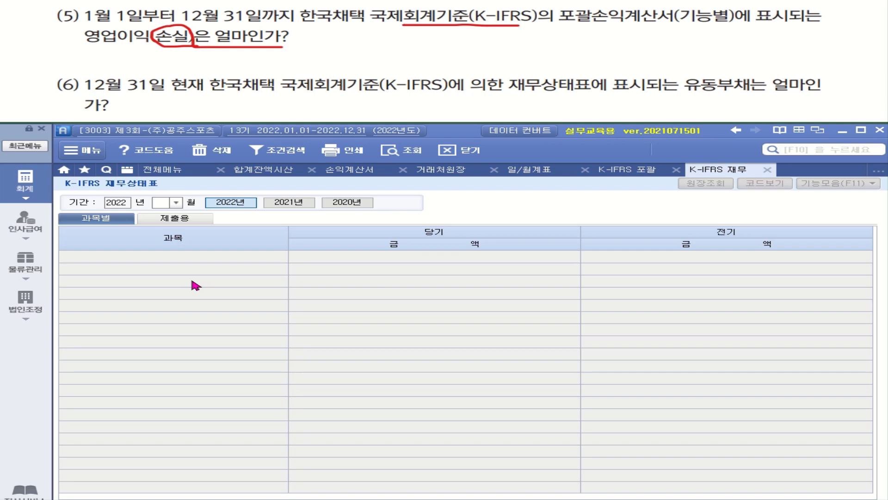
pyautogui.click(177, 203)
pyautogui.click(168, 304)
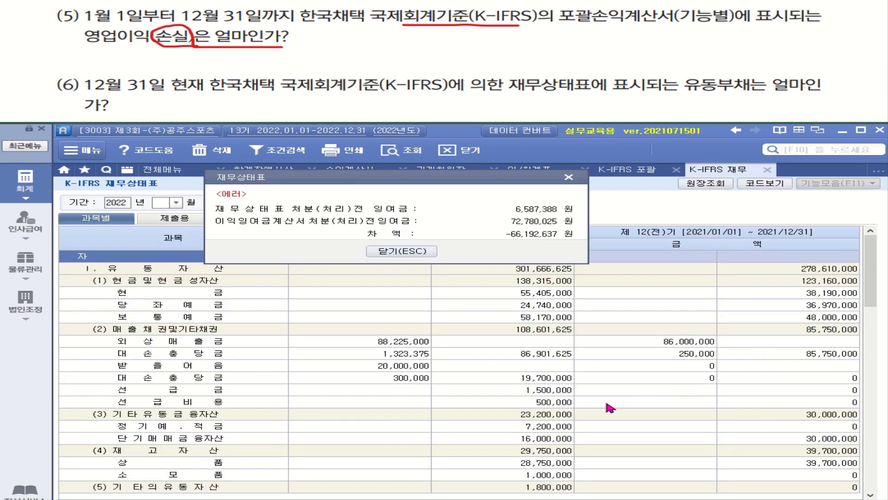
pyautogui.click(569, 178)
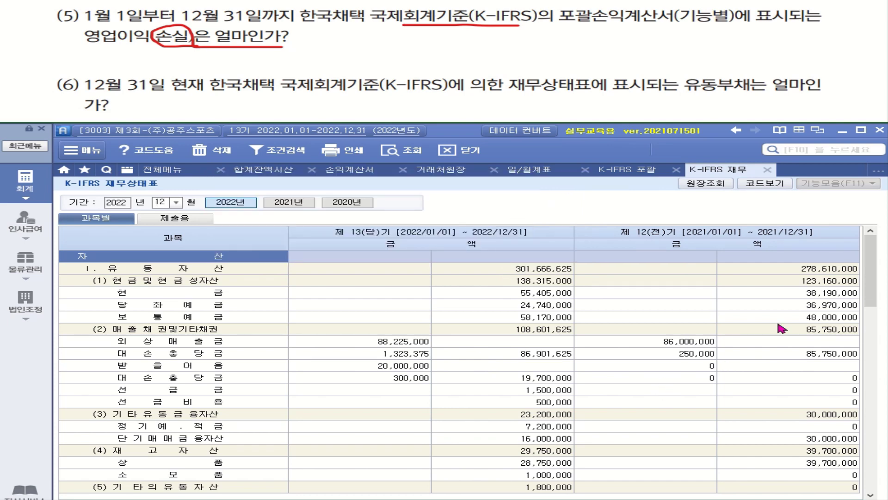
pyautogui.moveTo(878, 283); pyautogui.dragTo(879, 381)
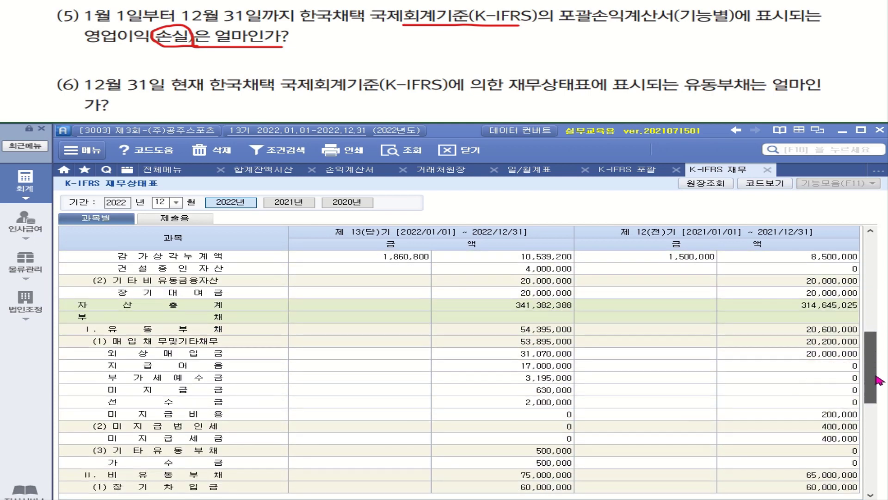
pyautogui.click(545, 331)
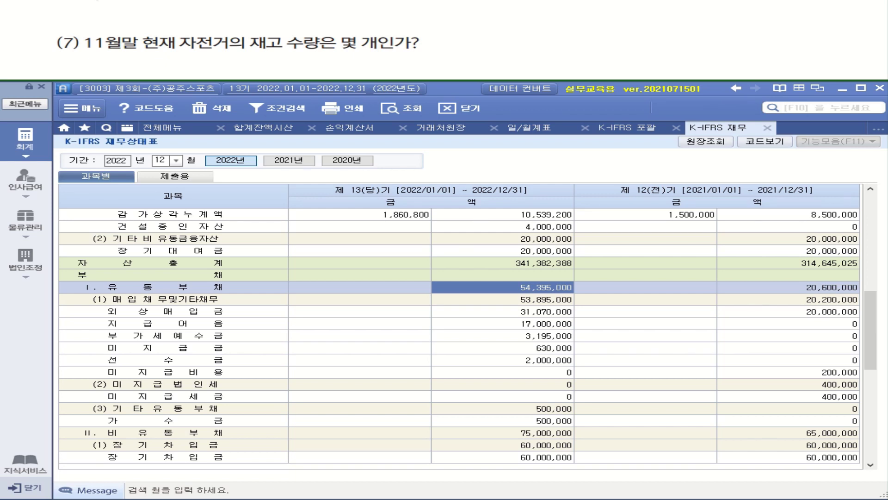
# Open the 재고자산수불부 in 물류관리 and set its period from 2022-01-01 to 2022-11-30
pyautogui.moveTo(253, 52); pyautogui.dragTo(411, 53)
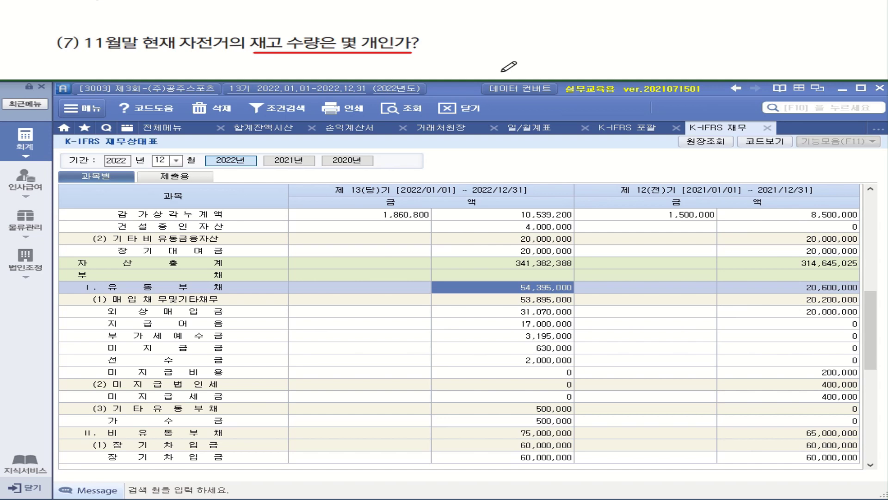
pyautogui.click(29, 227)
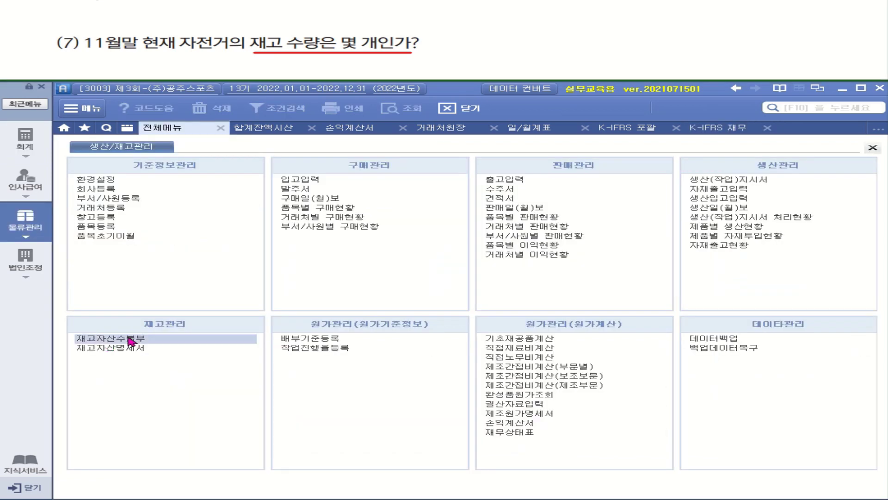
pyautogui.click(127, 337)
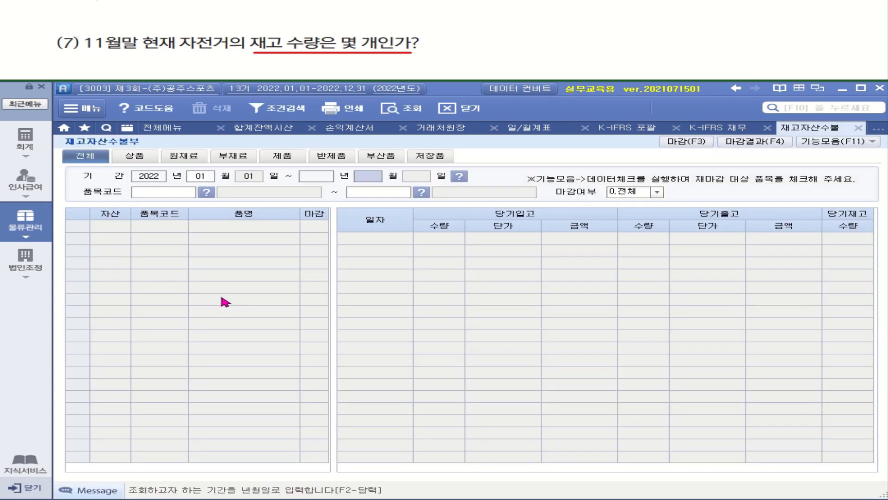
pyautogui.write('11')
pyautogui.press('Return')
pyautogui.write('30')
pyautogui.press('Return')
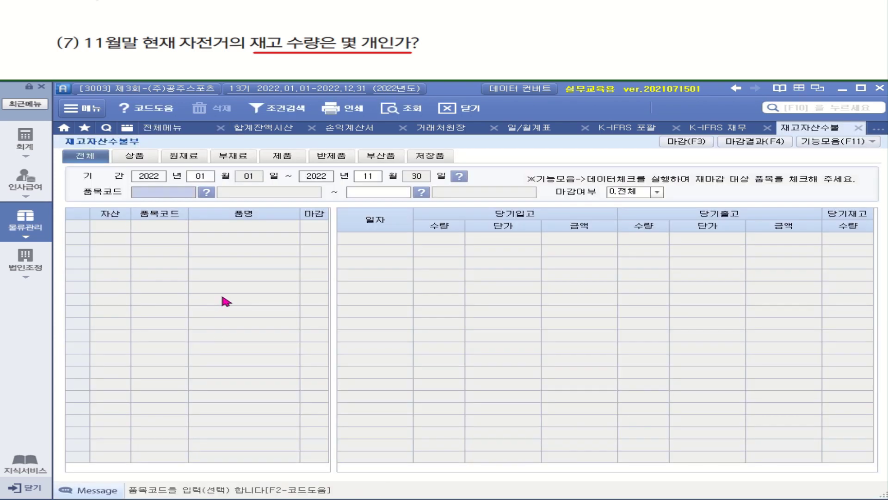
# Query the 재고자산수불부 for all 품목코드 from 처음 to 끝 and check the stock quantity of 자전거
pyautogui.click(206, 192)
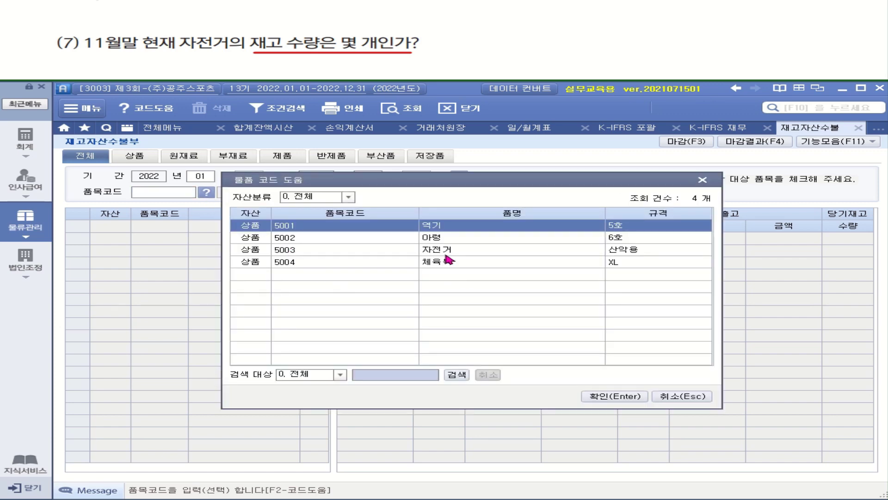
pyautogui.click(682, 396)
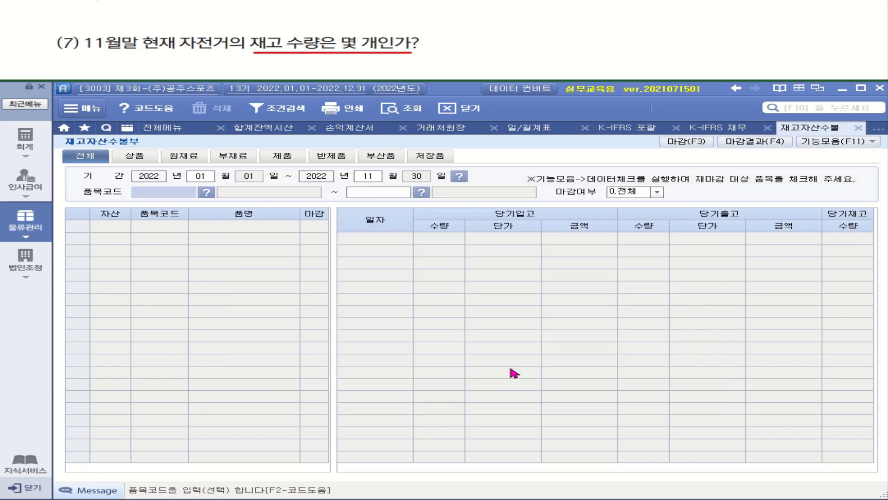
pyautogui.press('Return')
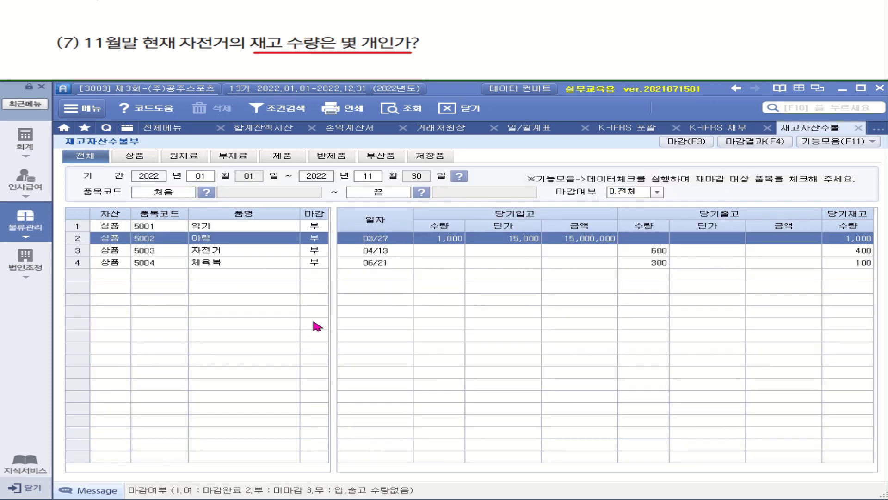
pyautogui.click(119, 252)
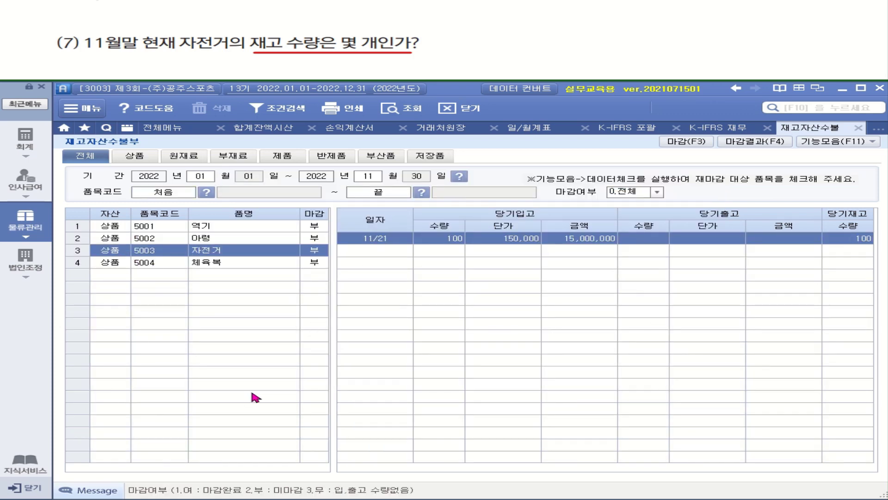